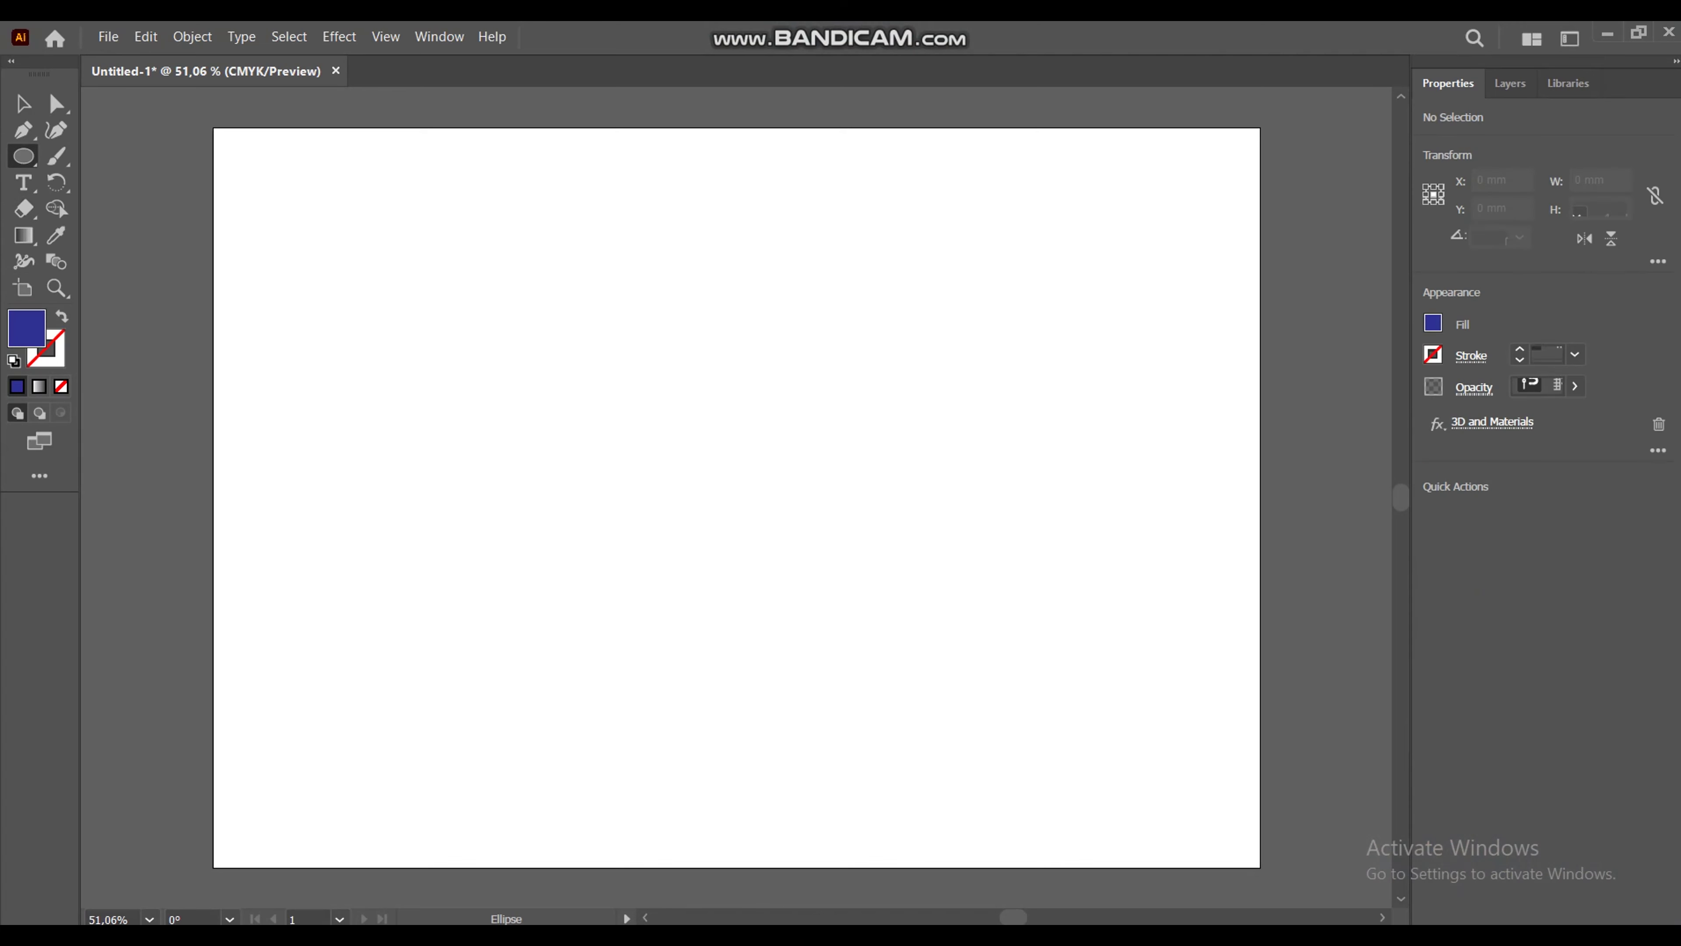
# Draw a 95.6 mm circle and centre it horizontally and vertically on the artboard
pyautogui.moveTo(560, 305); pyautogui.dragTo(799, 542)
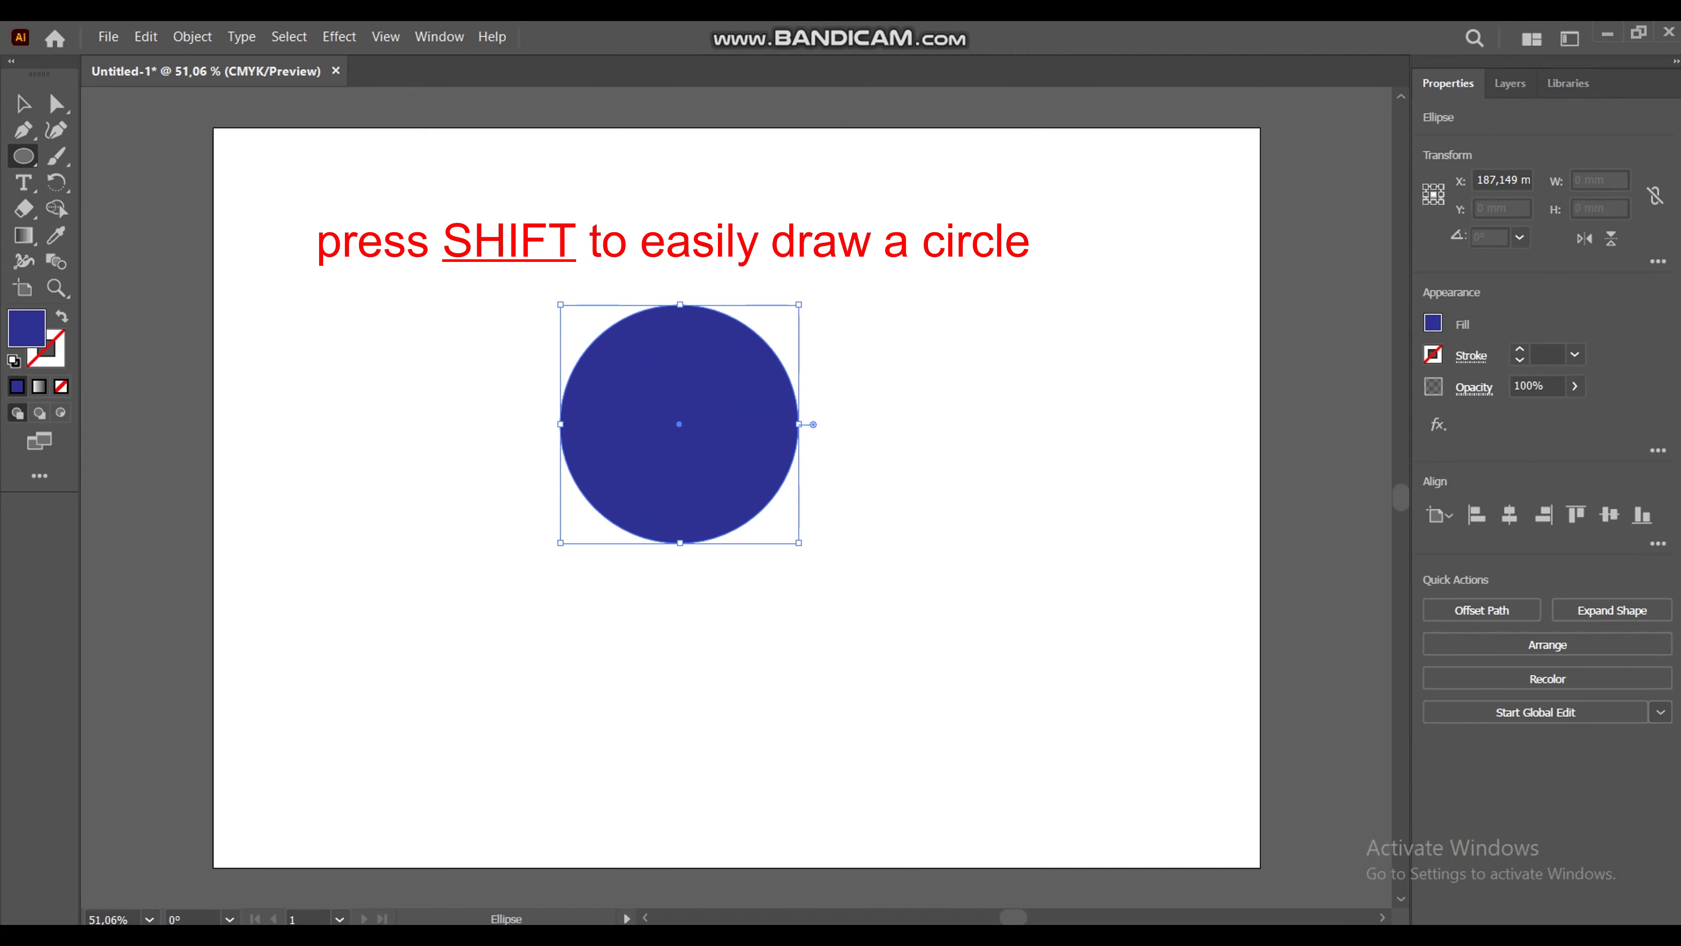
pyautogui.press('v')
pyautogui.click(1510, 514)
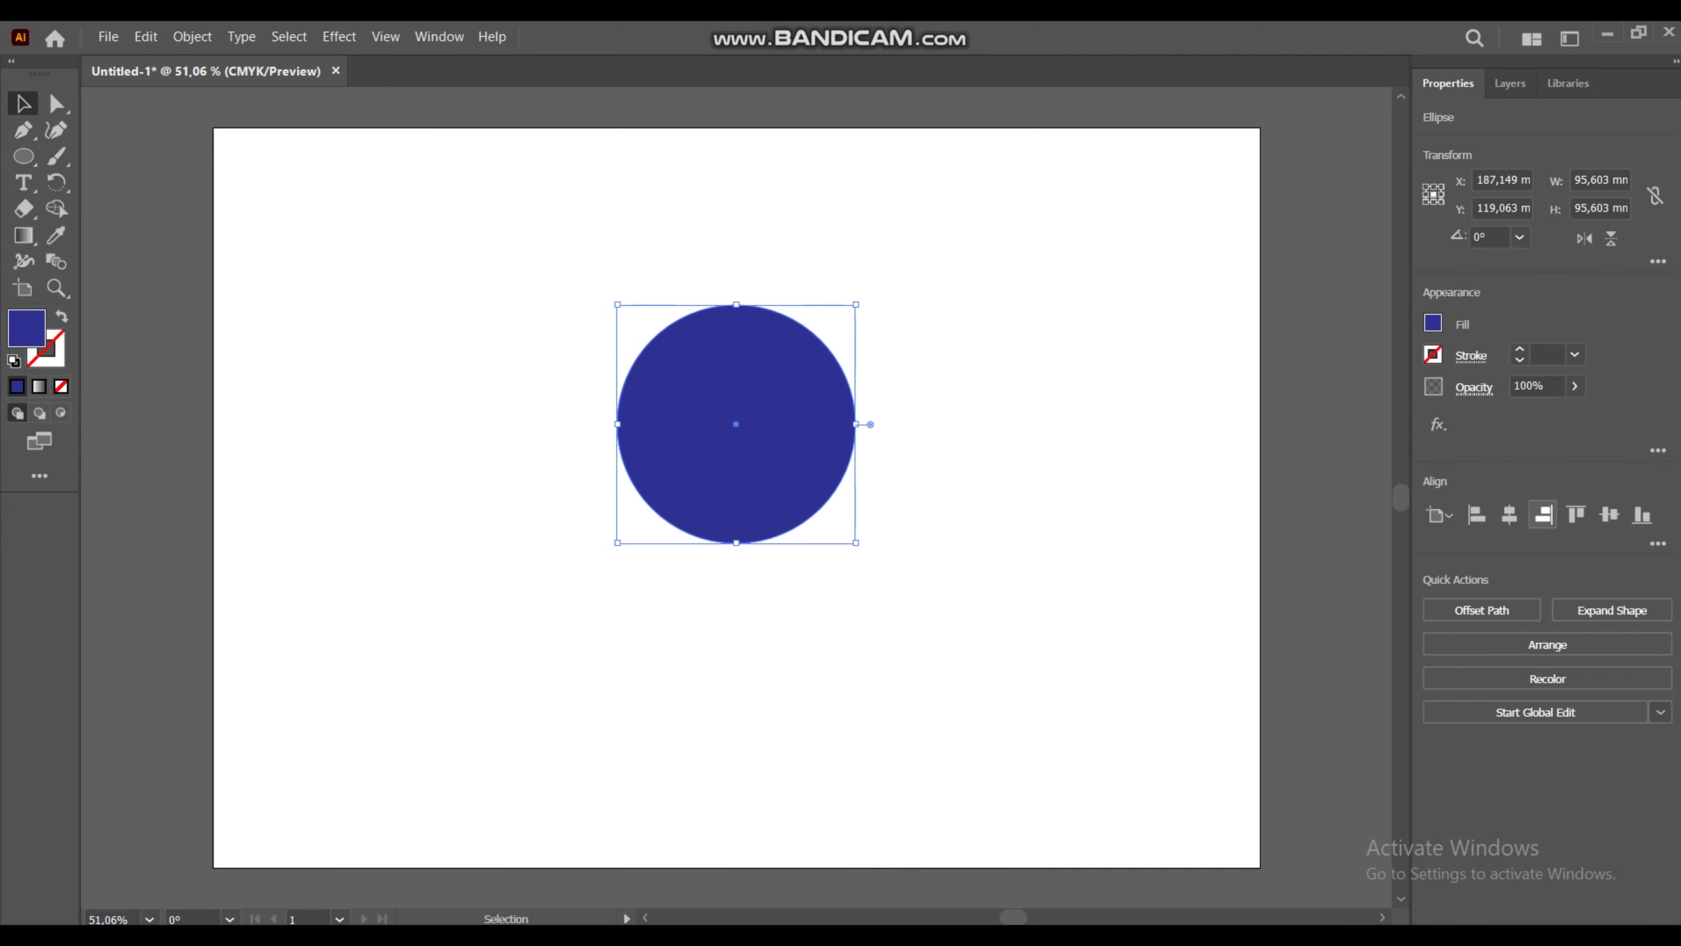
pyautogui.click(1609, 514)
pyautogui.click(1433, 323)
pyautogui.press('Escape')
pyautogui.click(1433, 323)
pyautogui.press('Escape')
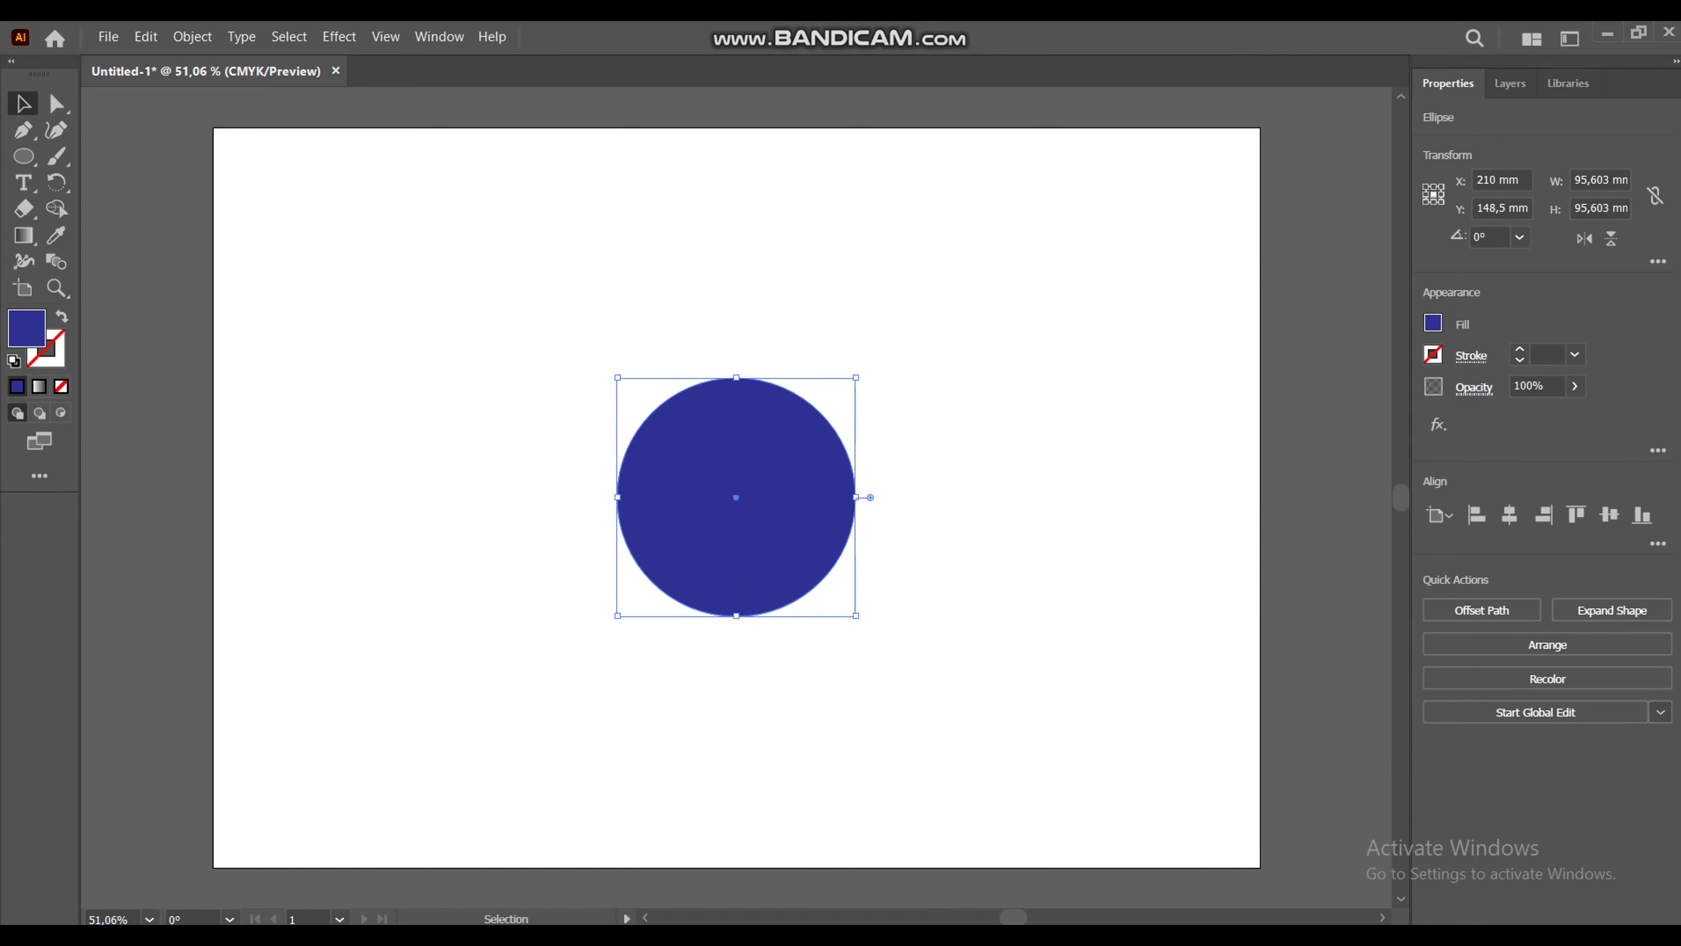
pyautogui.click(339, 36)
pyautogui.moveTo(395, 166)
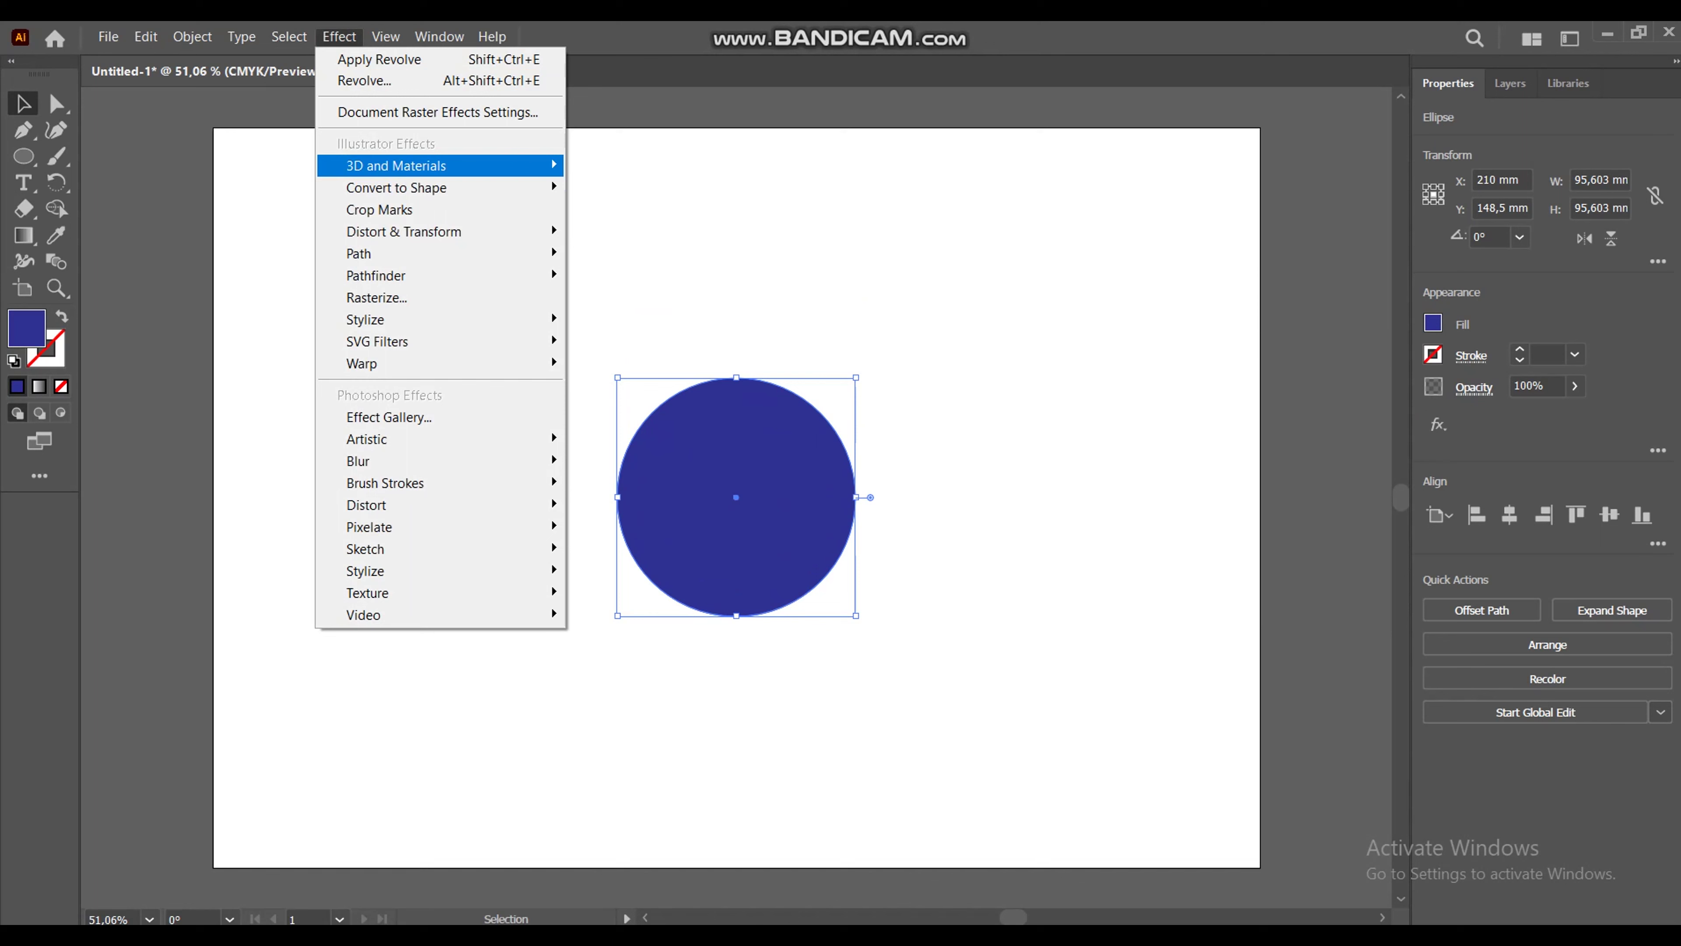
# Revolve the circle into a 3D torus with a 50 mm offset, then preview it deselected
pyautogui.click(620, 186)
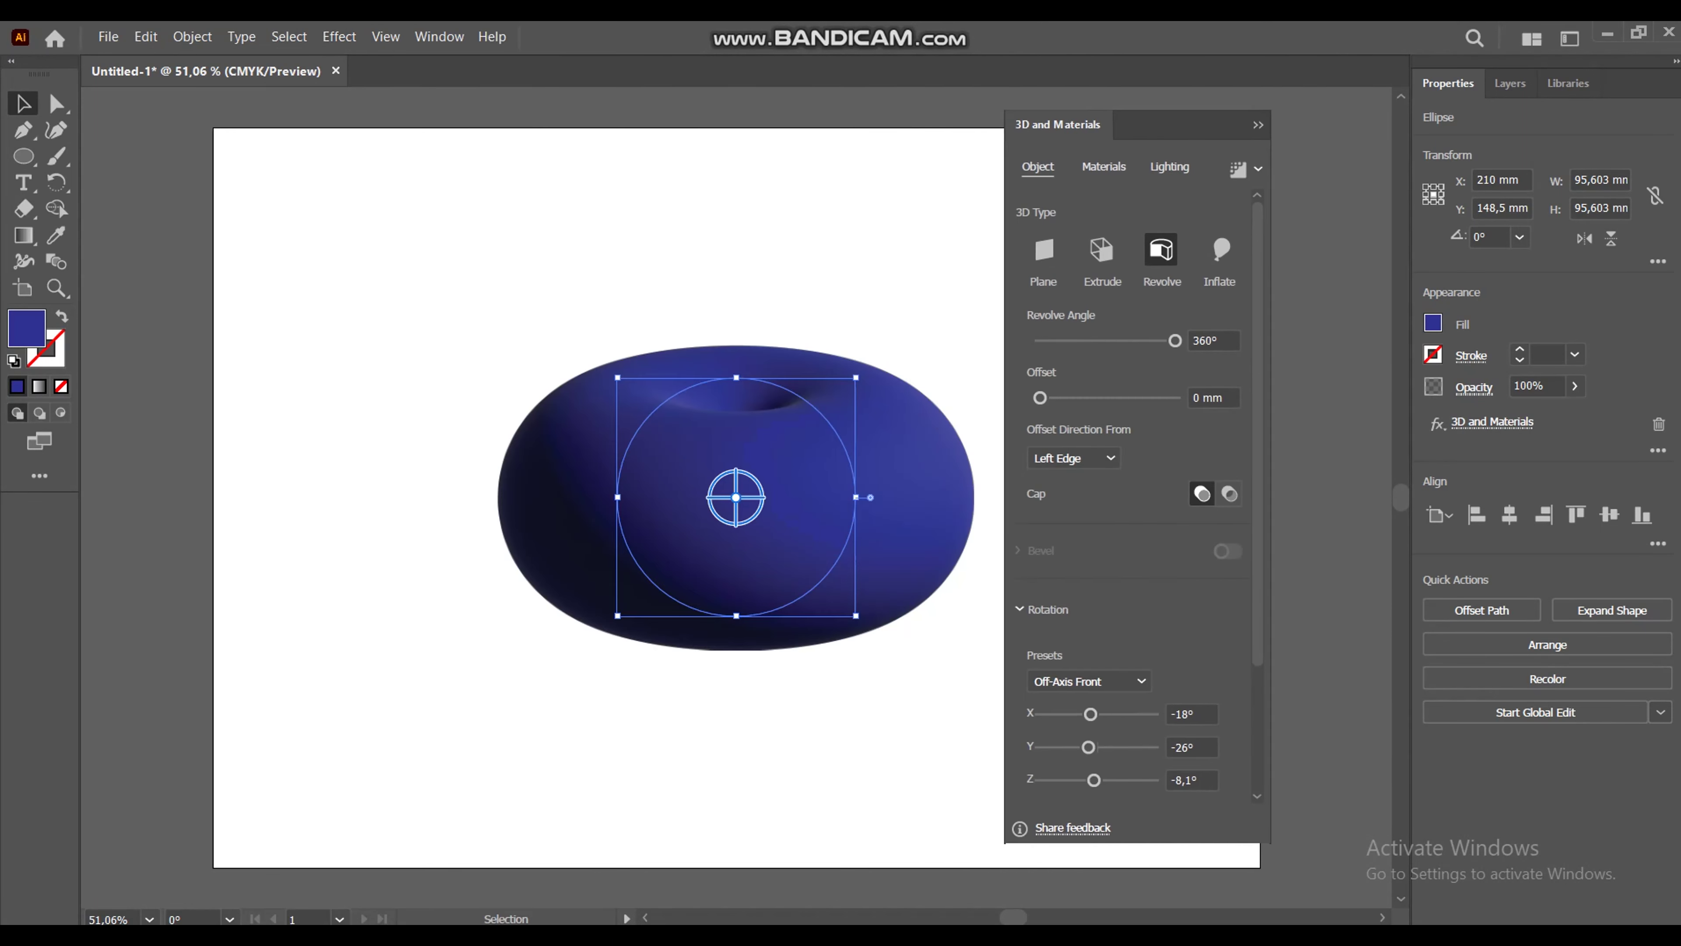
pyautogui.moveTo(1140, 398); pyautogui.dragTo(1155, 397)
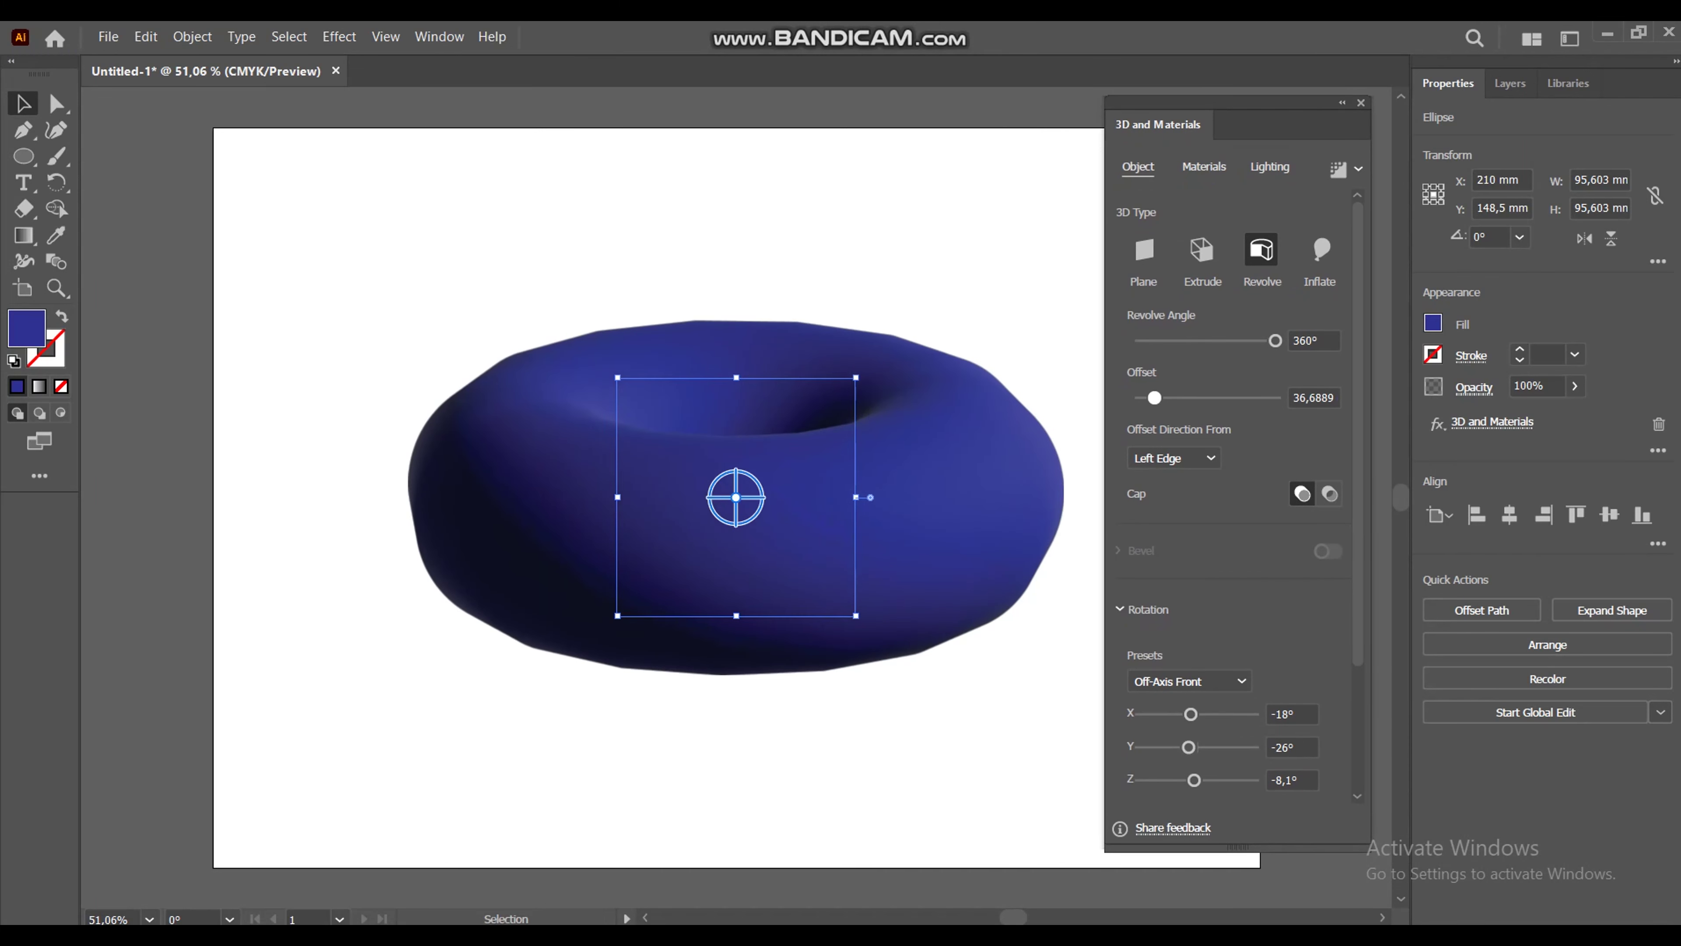
pyautogui.click(1314, 397)
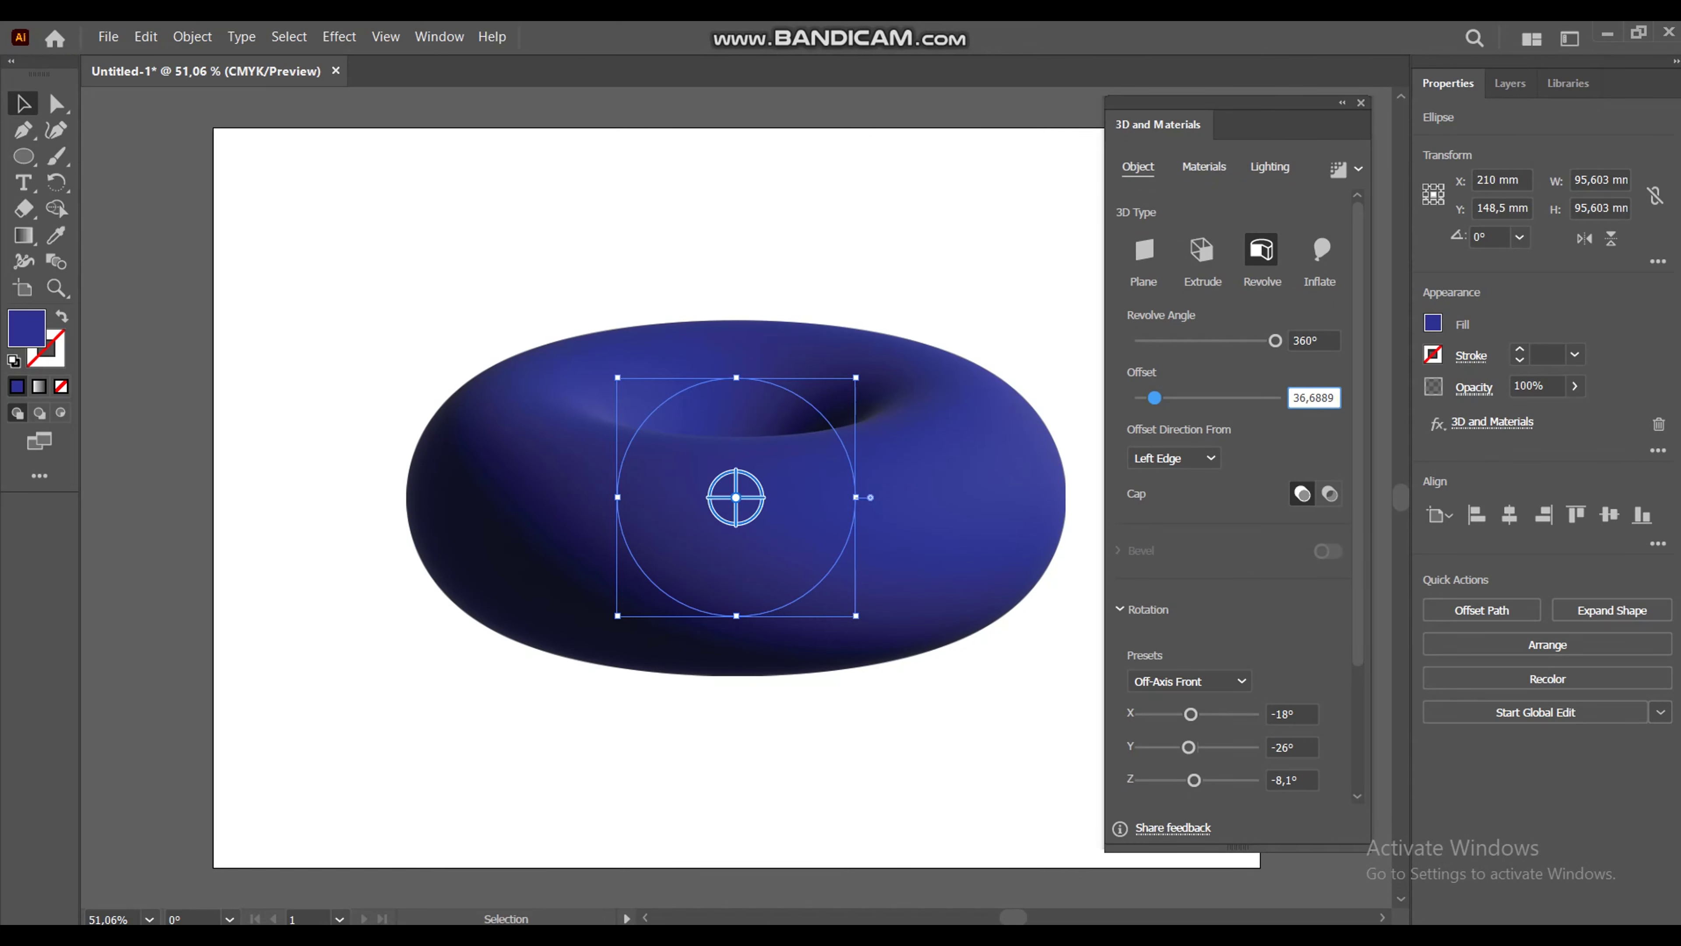
pyautogui.moveTo(1317, 398); pyautogui.dragTo(1293, 398)
pyautogui.hotkey('ctrl', 'a')
pyautogui.write('50')
pyautogui.press('Return')
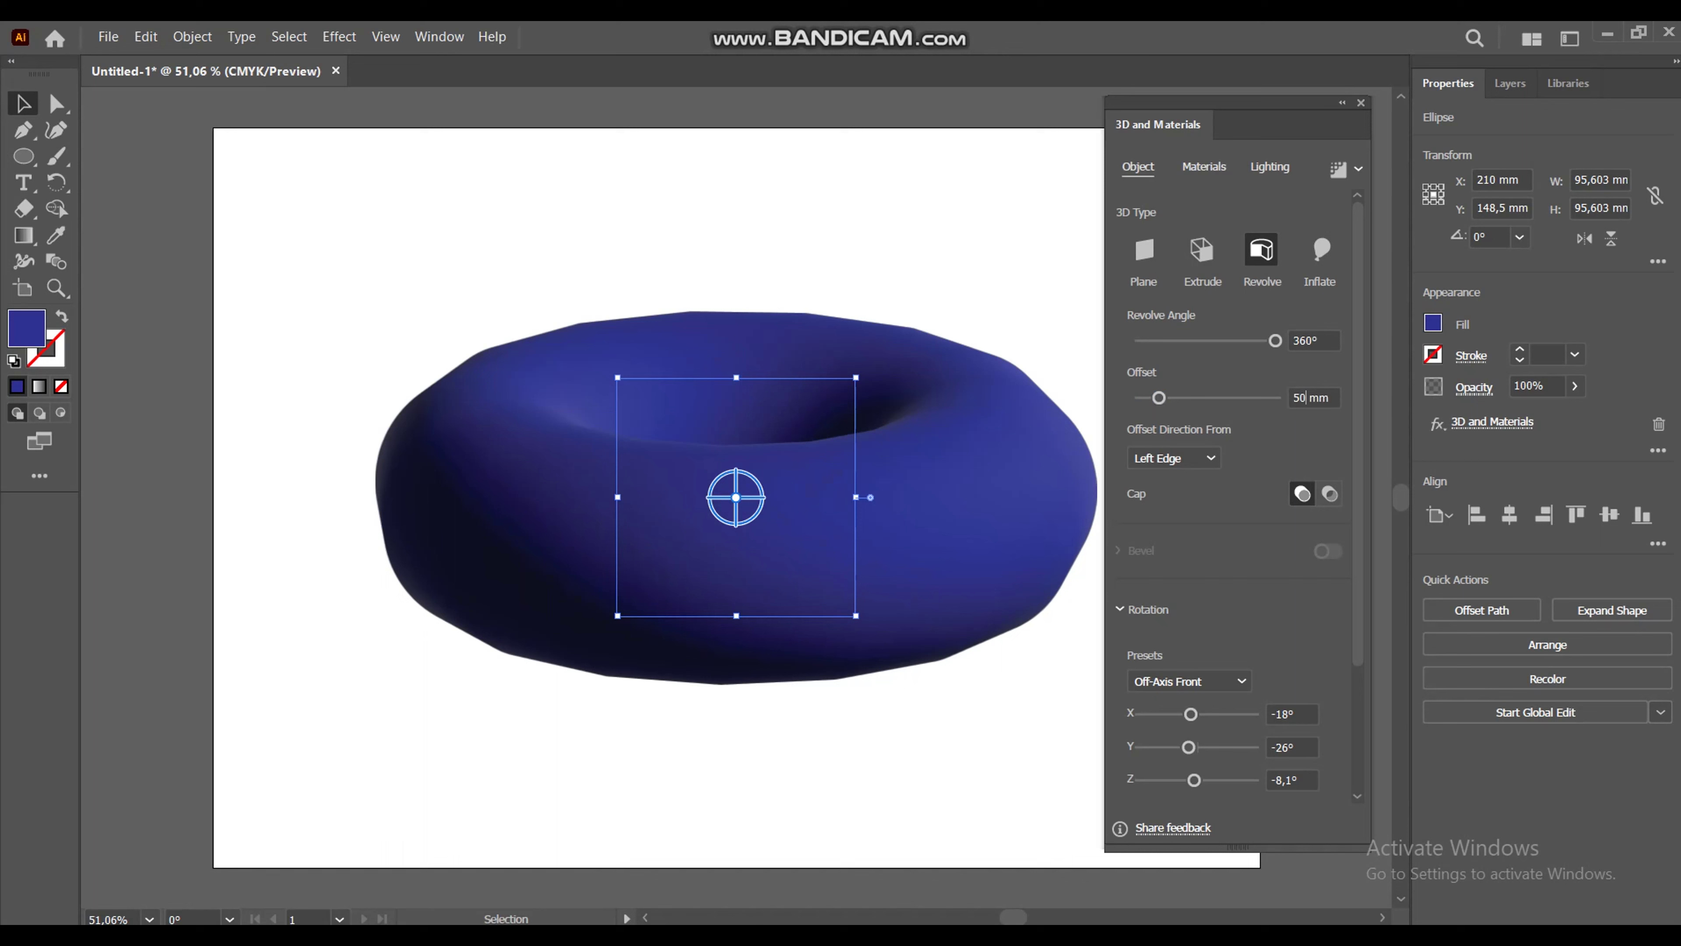
pyautogui.hotkey('ctrl', 'shift', 'a')
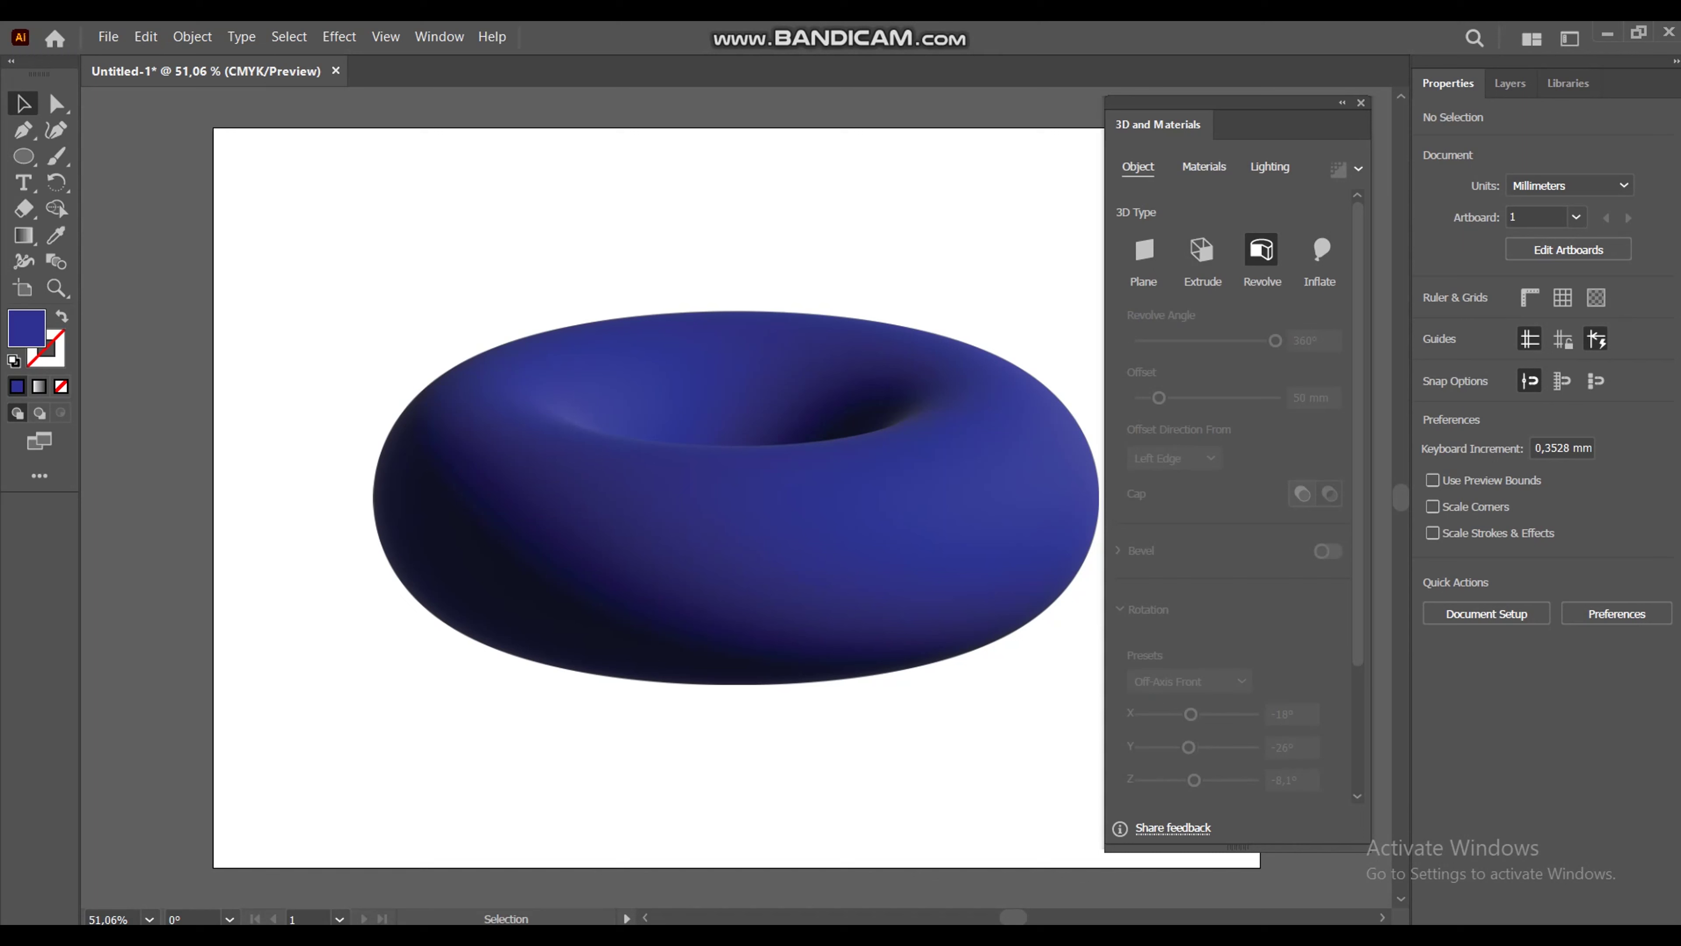
pyautogui.click(735, 497)
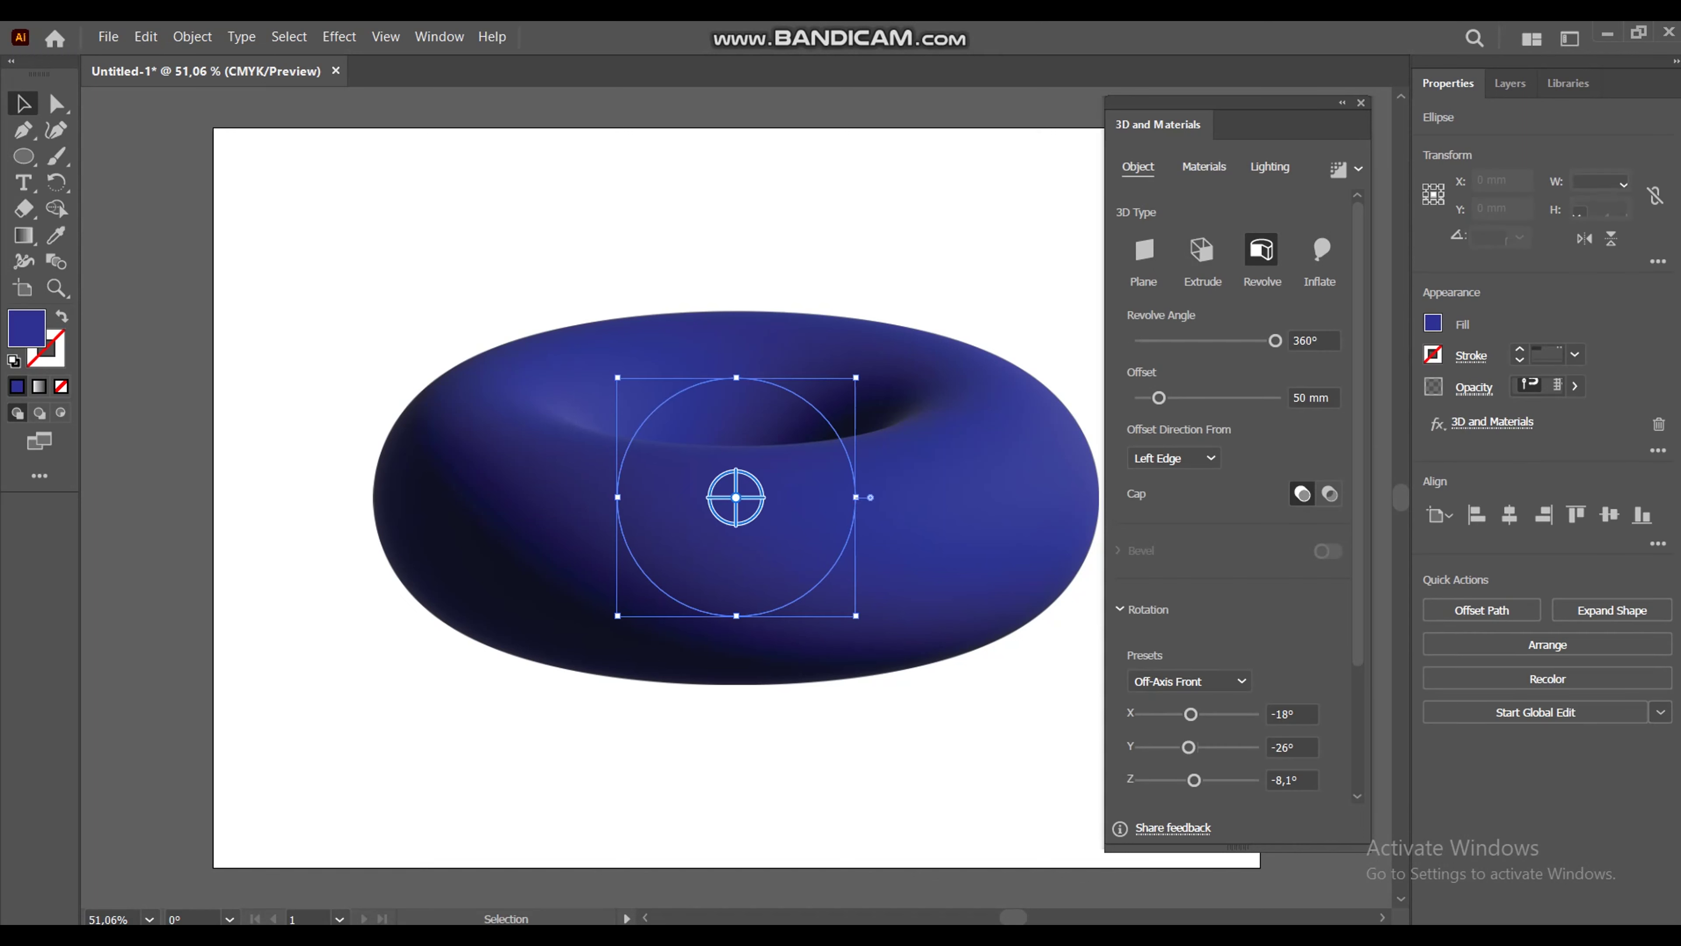
# Lower the torus offset to 45 mm and keep the cap turned on
pyautogui.click(1317, 398)
pyautogui.press('Down')
pyautogui.press('Down')
pyautogui.press('Down')
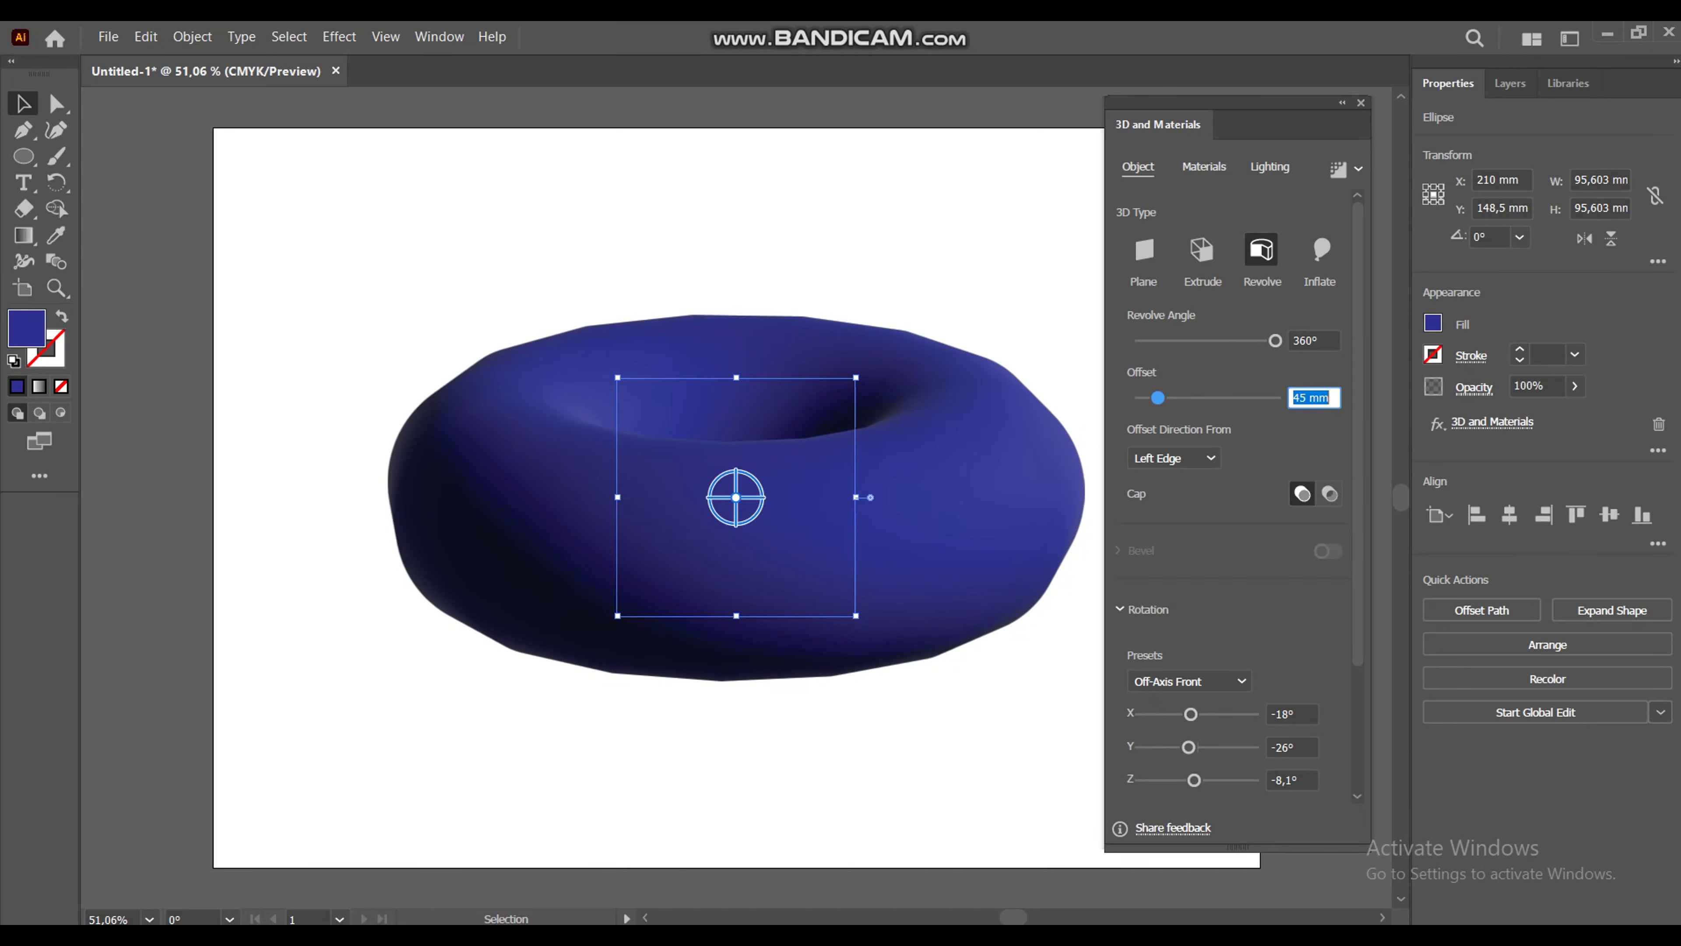
pyautogui.press('Return')
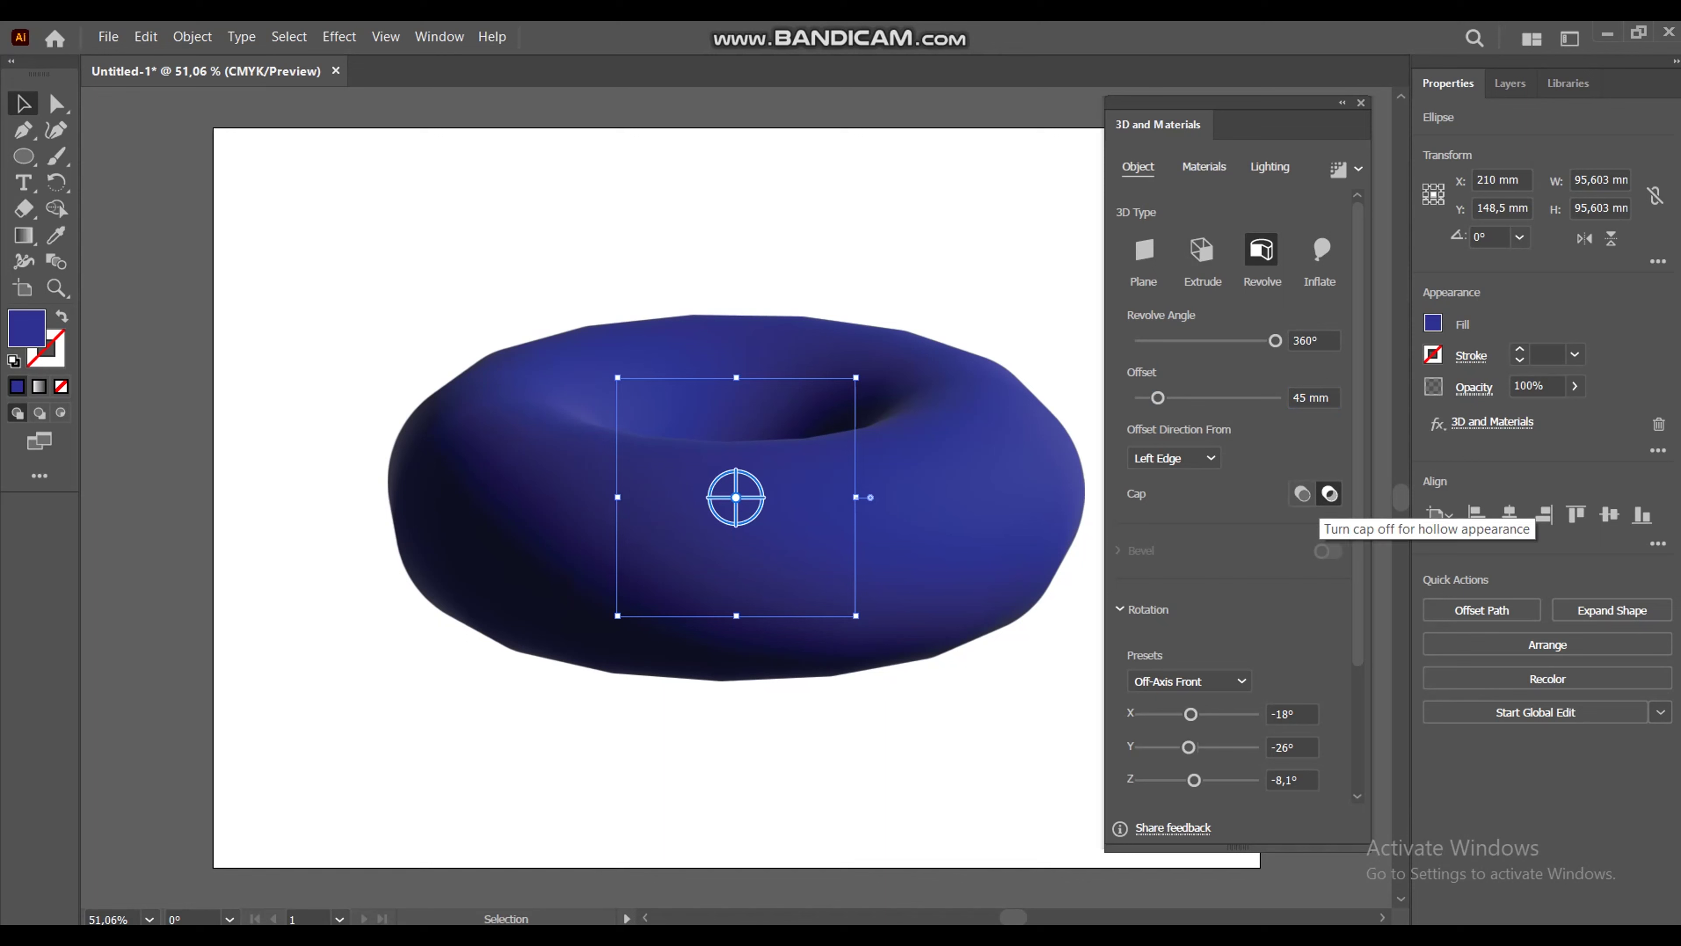
pyautogui.click(1302, 494)
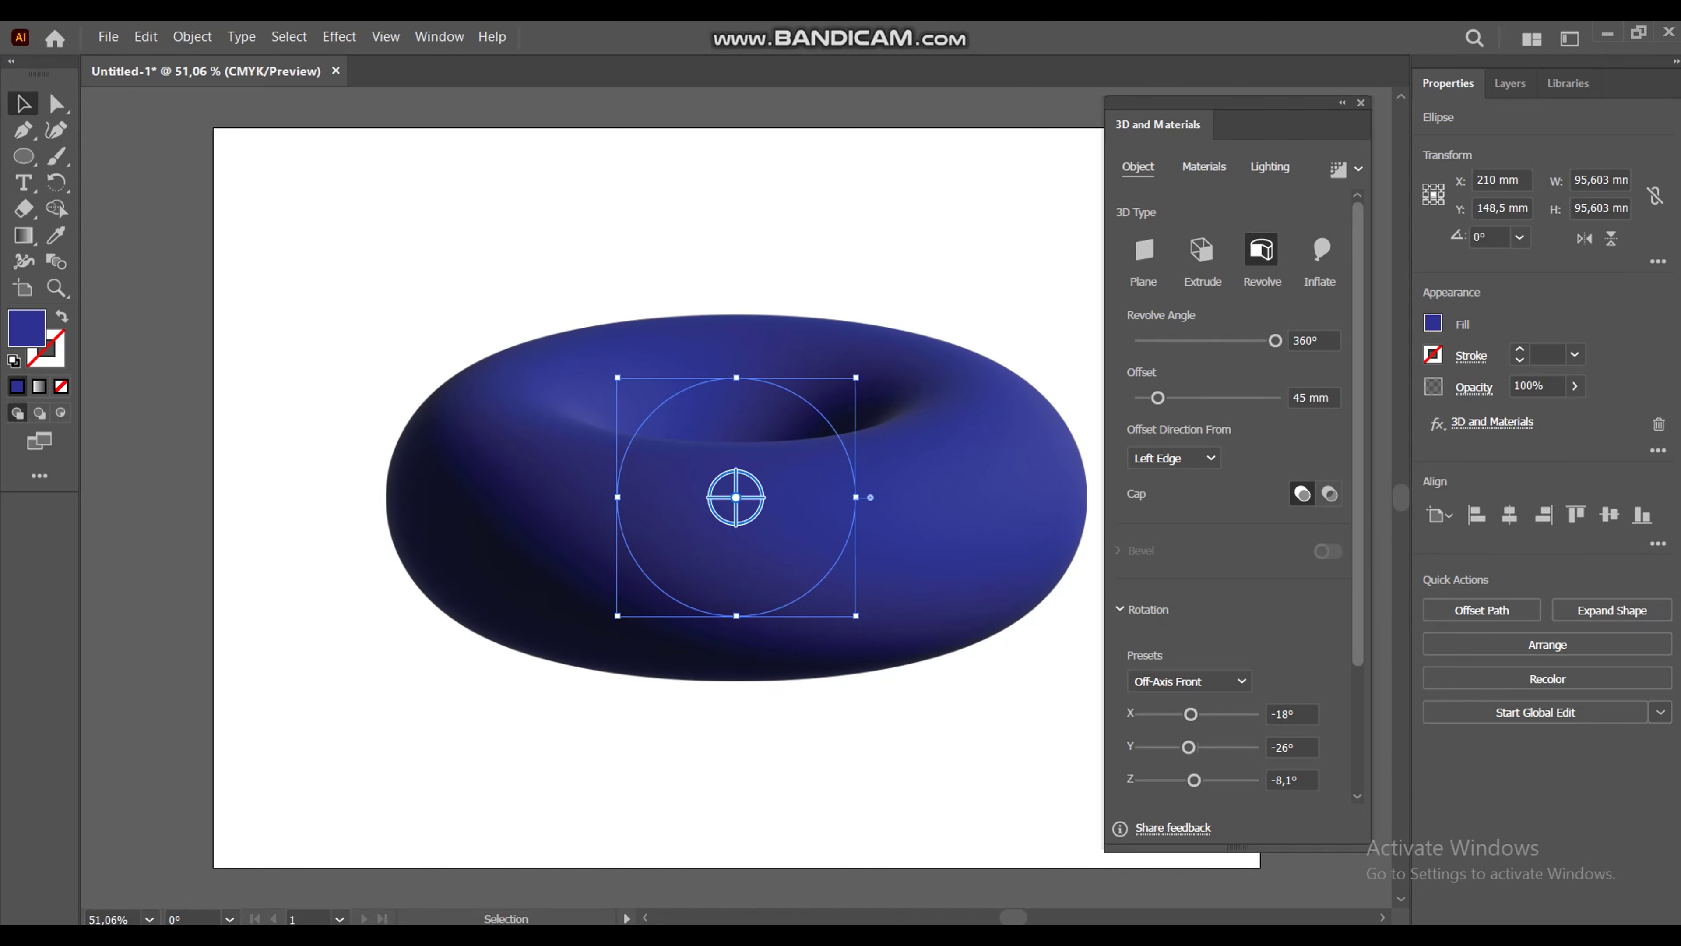
pyautogui.scroll(-2, 1238, 497)
pyautogui.scroll(-2, 1238, 497)
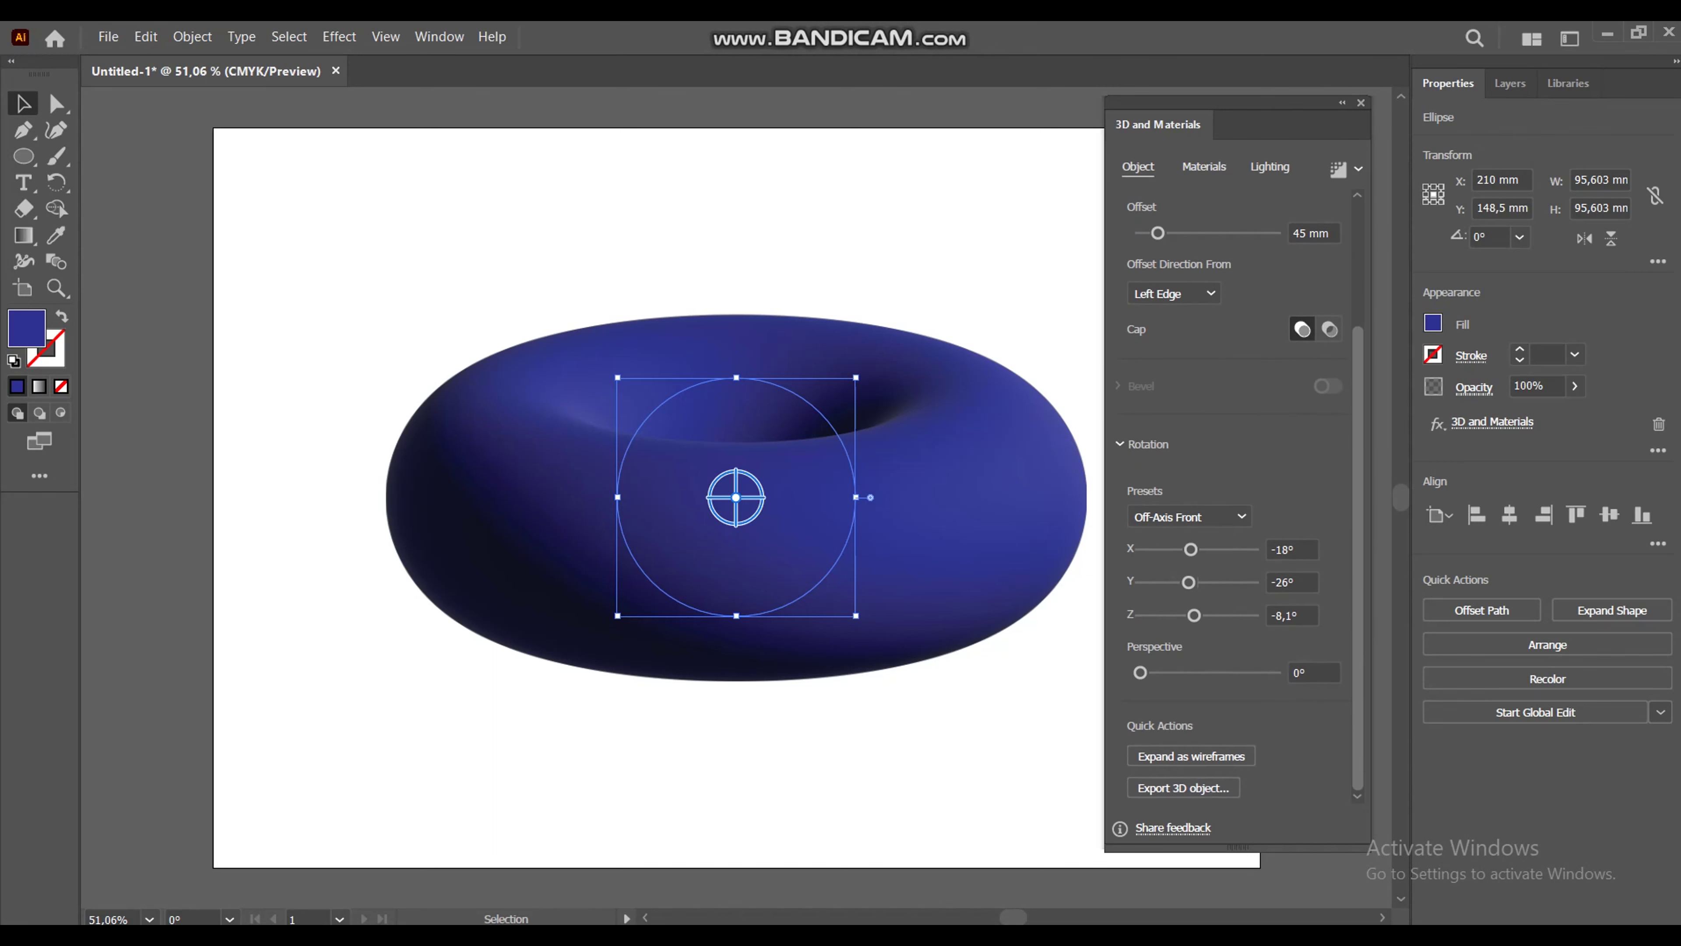
# Set the torus rotation to 0° on X, Y and Z for a Front view
pyautogui.click(1294, 615)
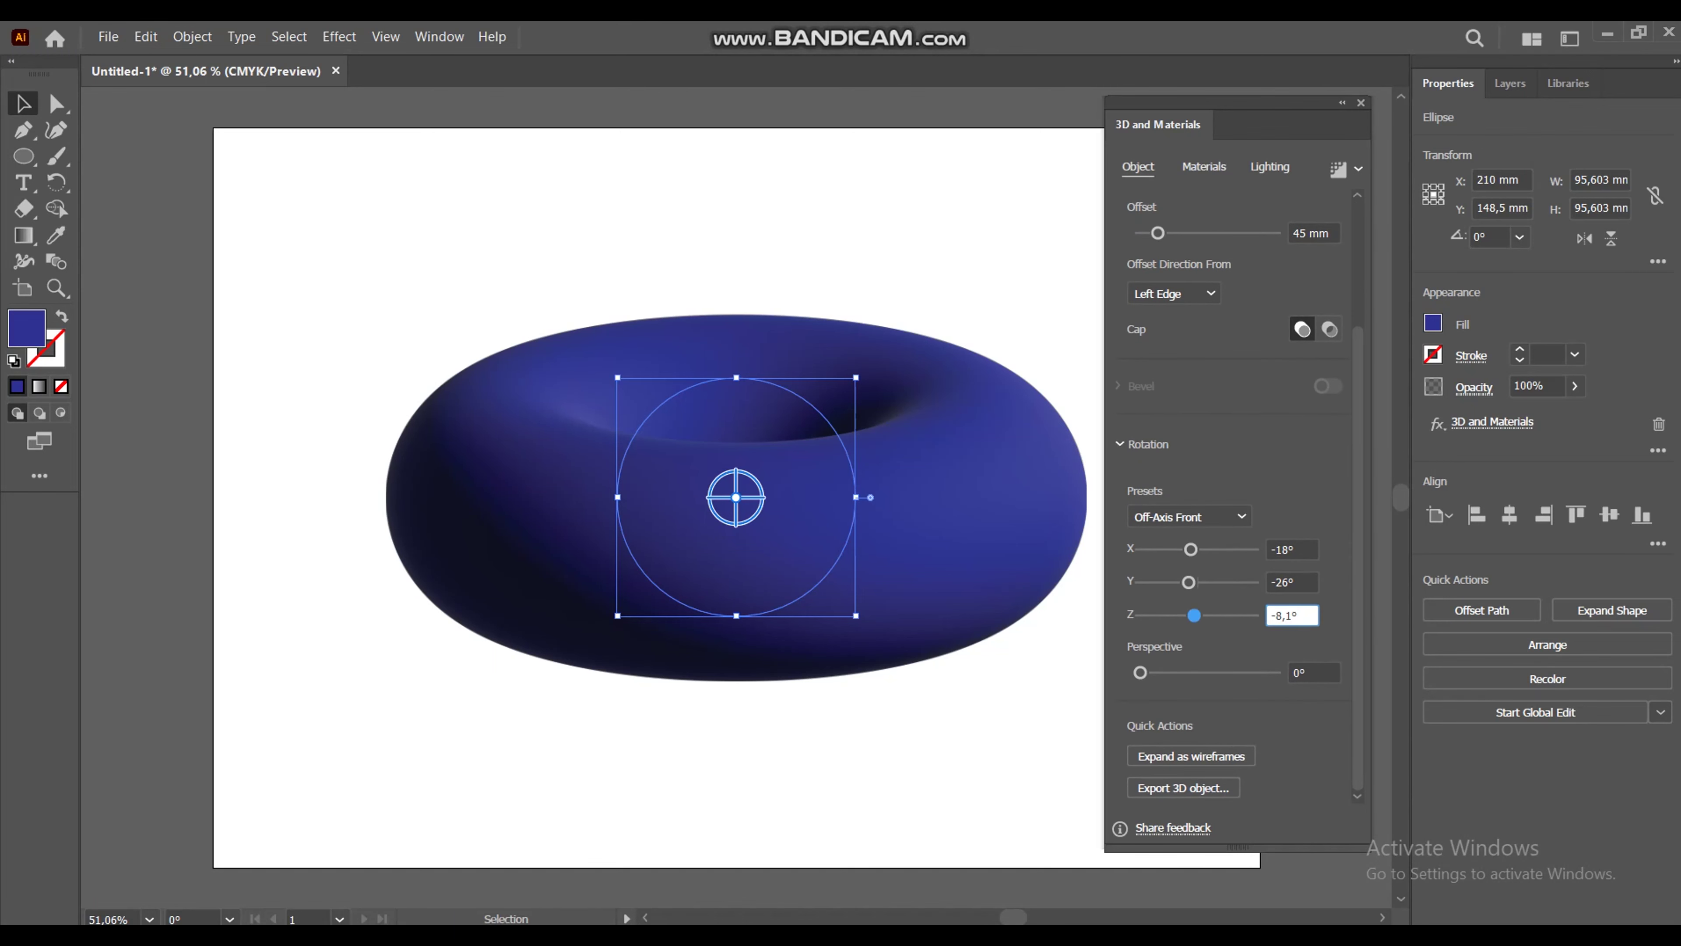
pyautogui.write('0')
pyautogui.press('Tab')
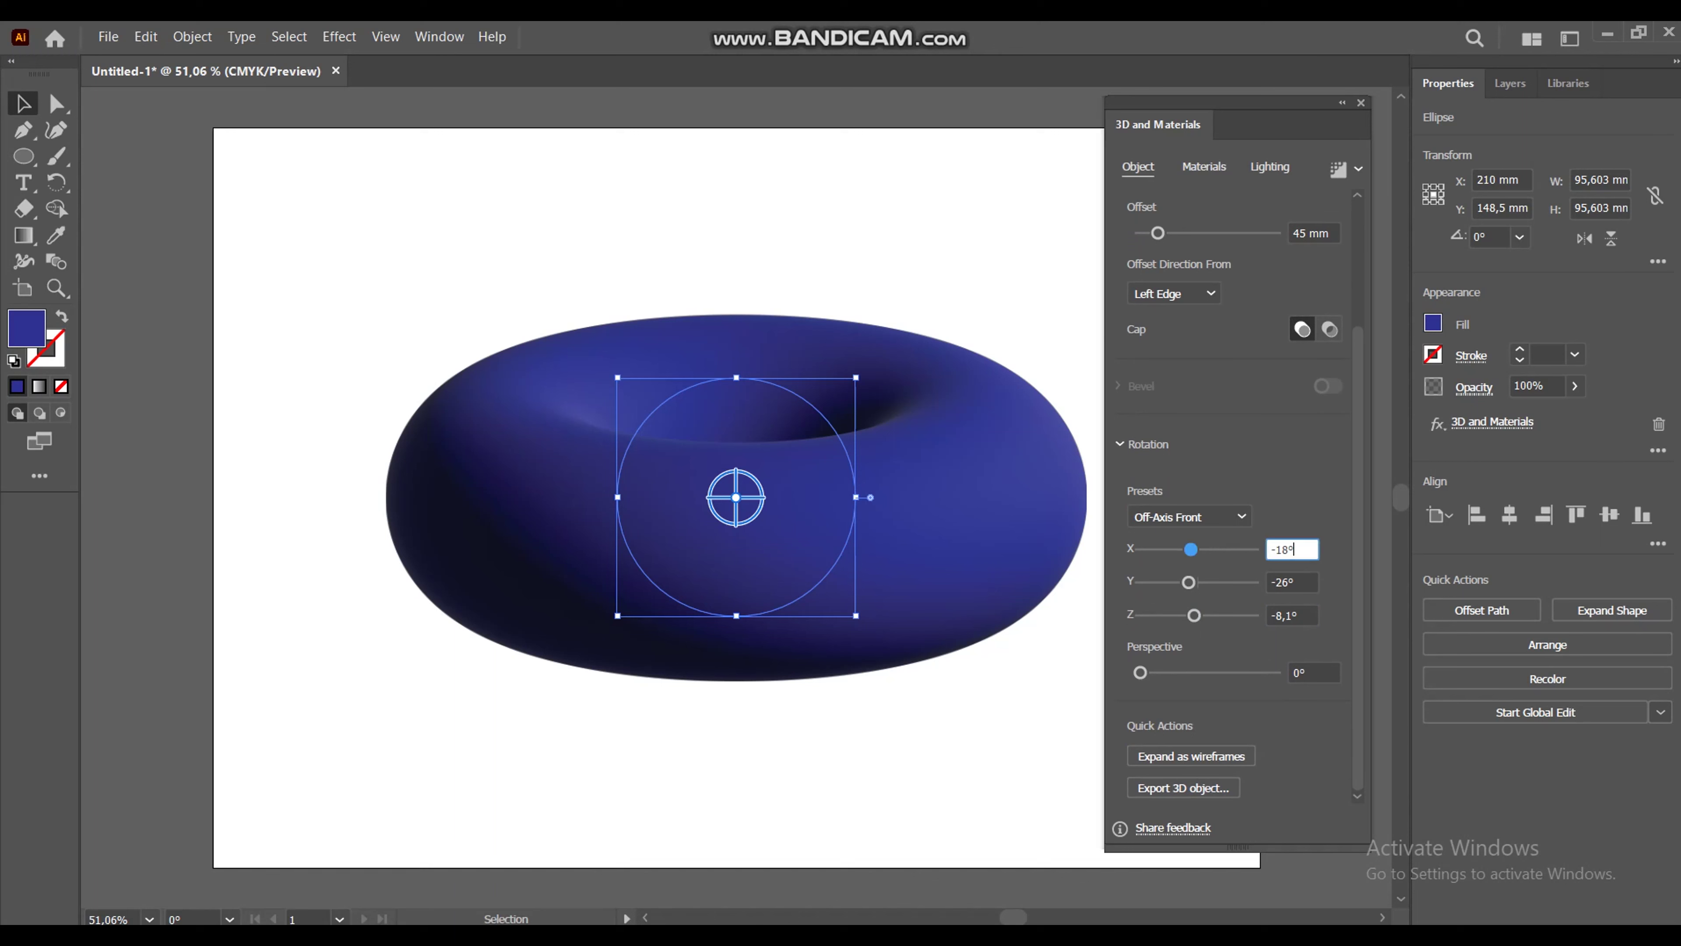
pyautogui.press('BackSpace')
pyautogui.press('BackSpace')
pyautogui.press('BackSpace')
pyautogui.write('0')
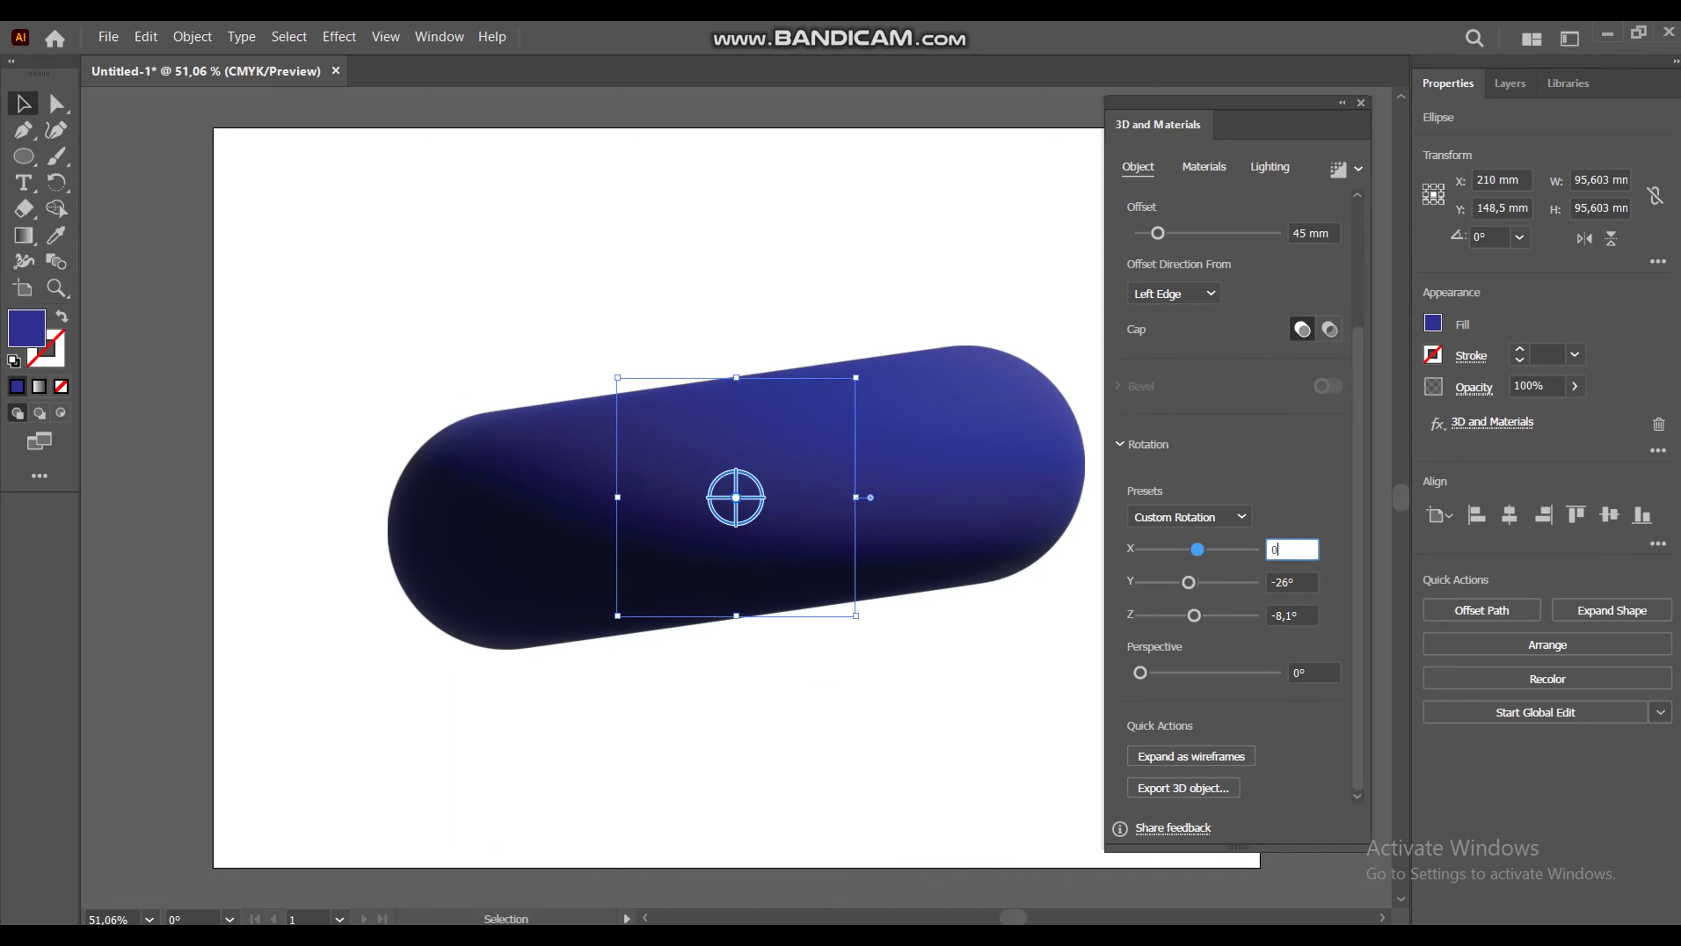
pyautogui.press('Return')
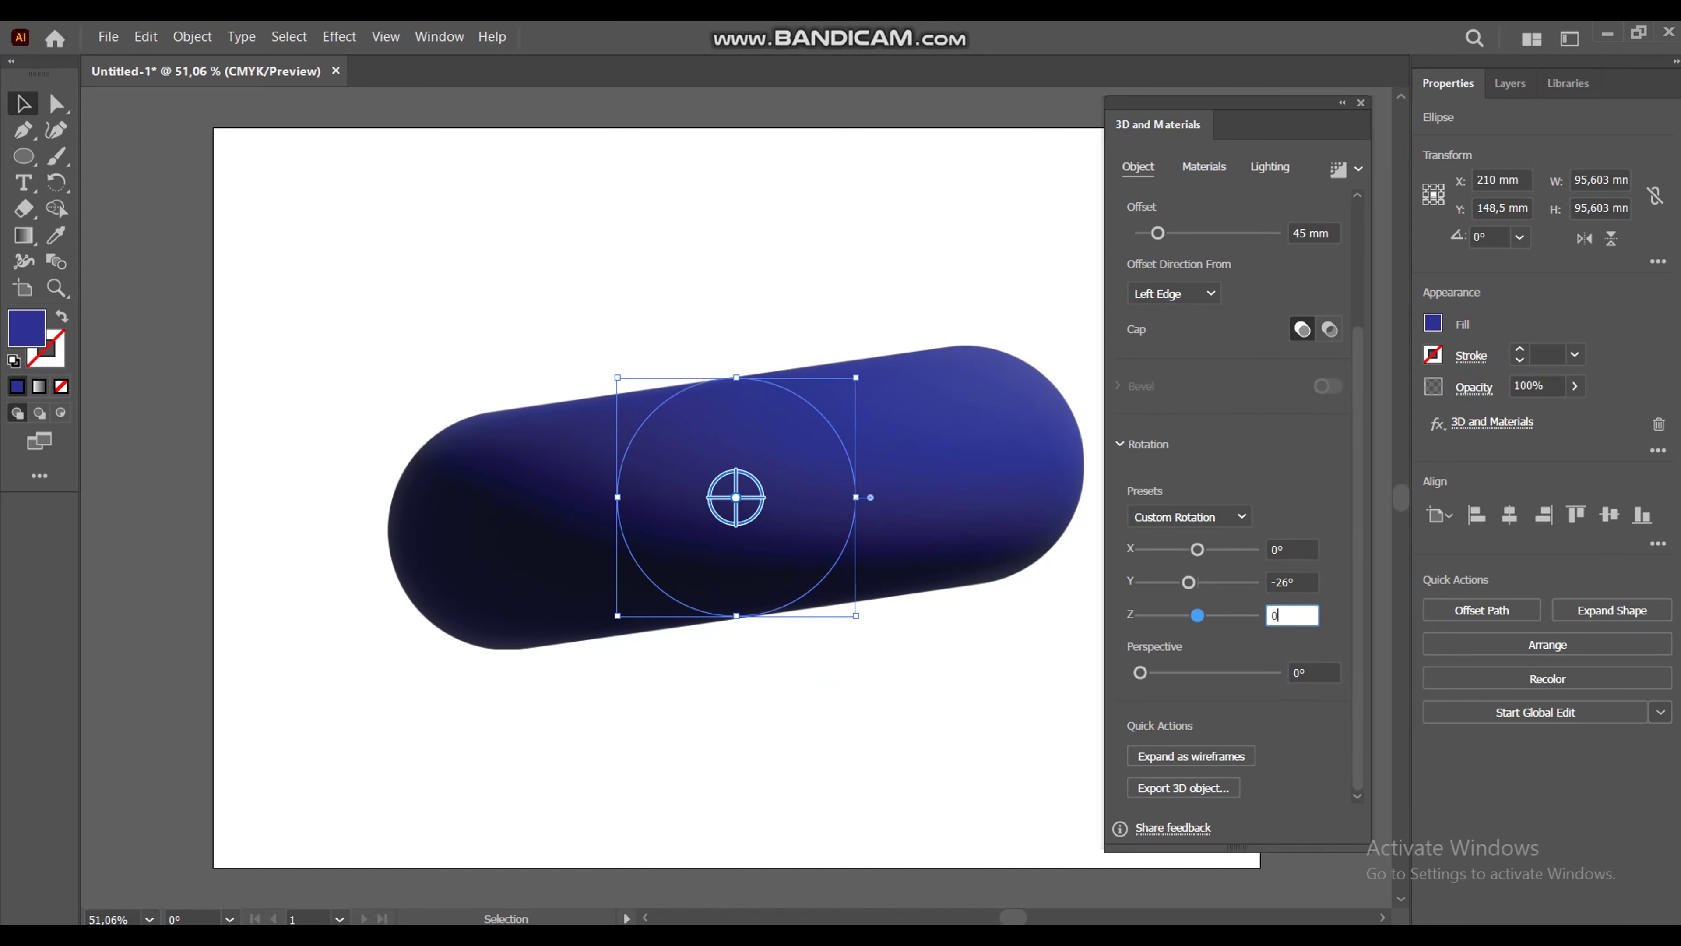
pyautogui.write('0')
pyautogui.hotkey('shift', 'Tab')
pyautogui.write('0')
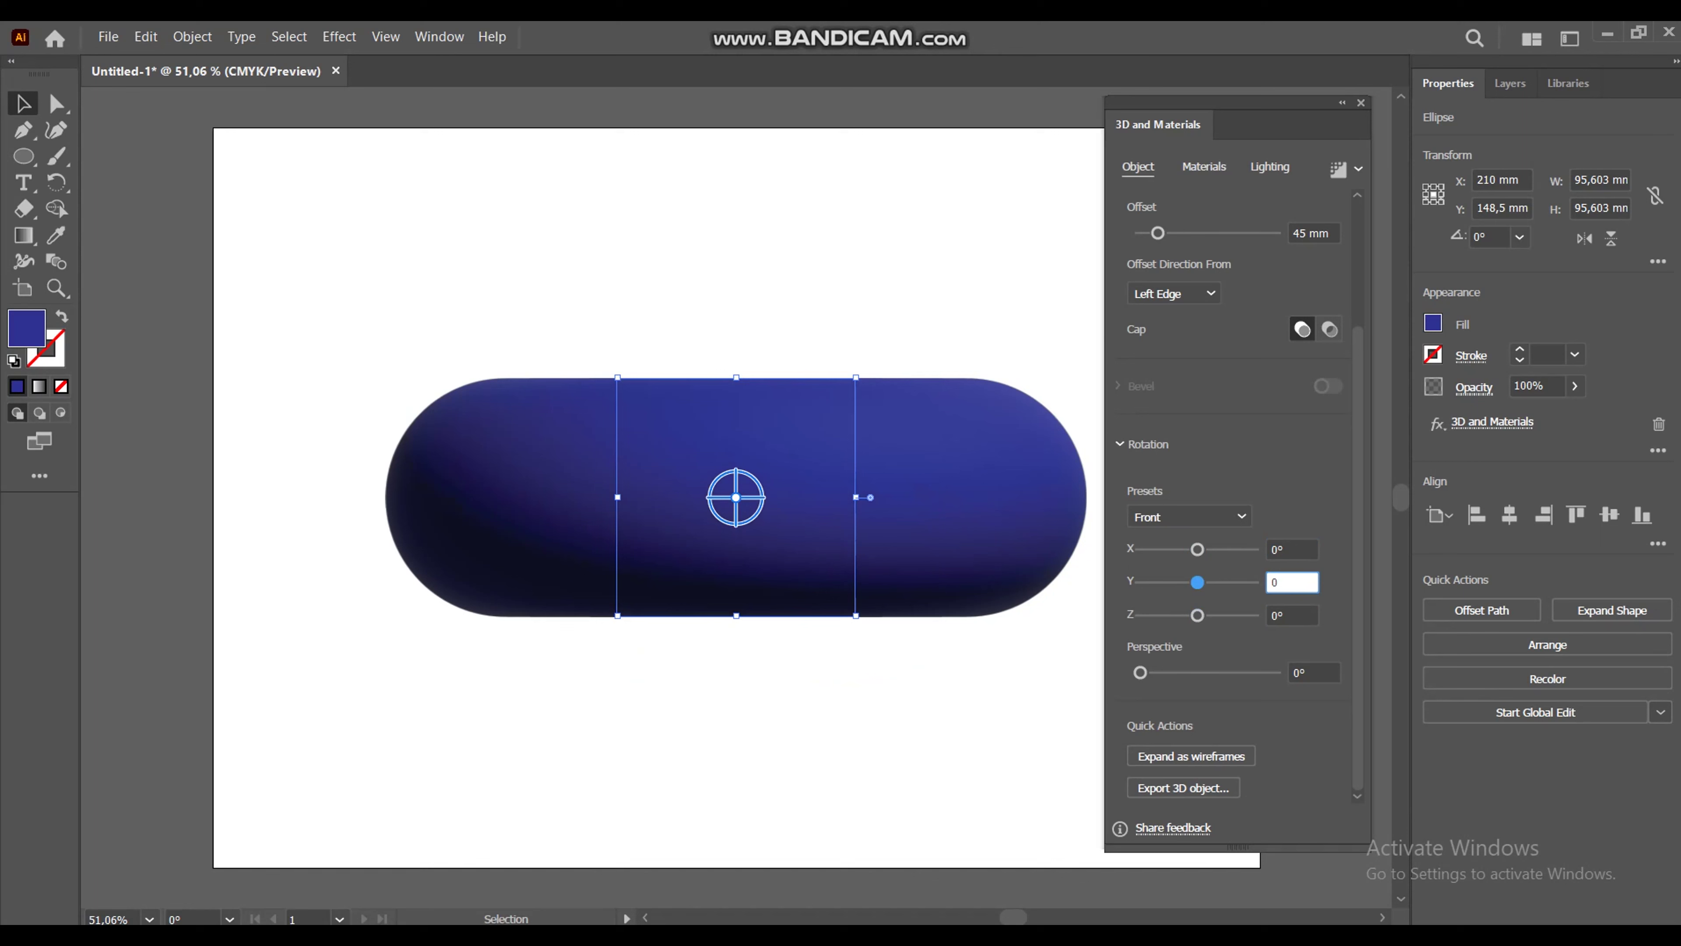
pyautogui.click(1190, 517)
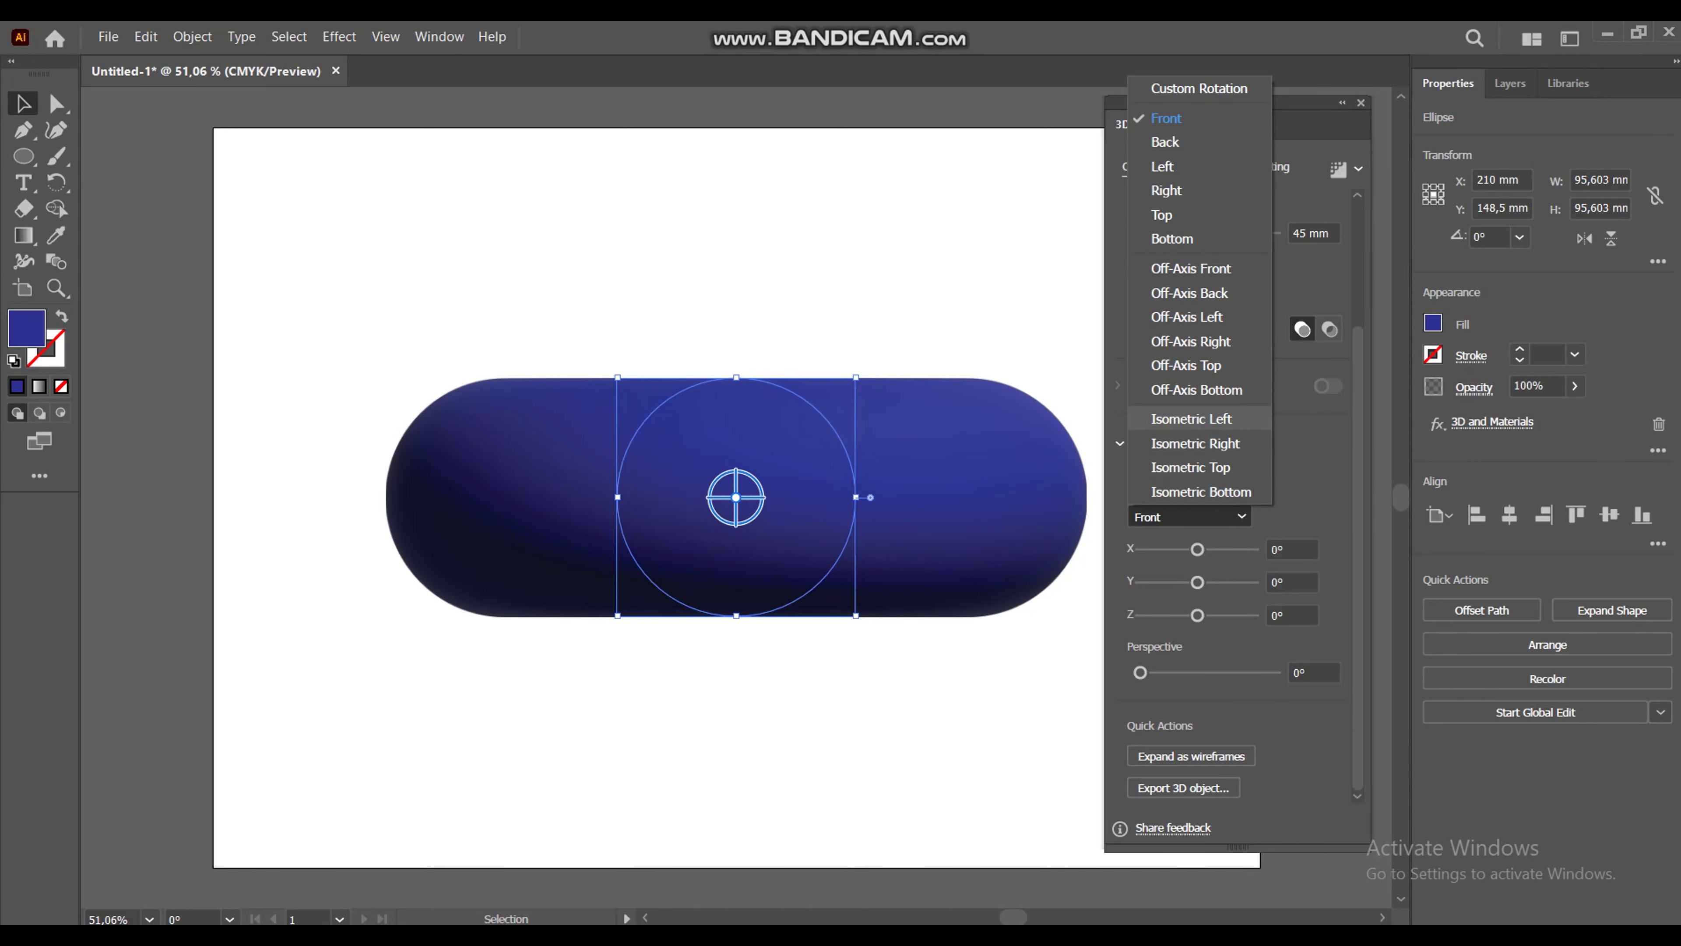
# Try the Isometric Right, Top, Left and Bottom rotation presets, then settle on Off-Axis Front
pyautogui.click(1195, 443)
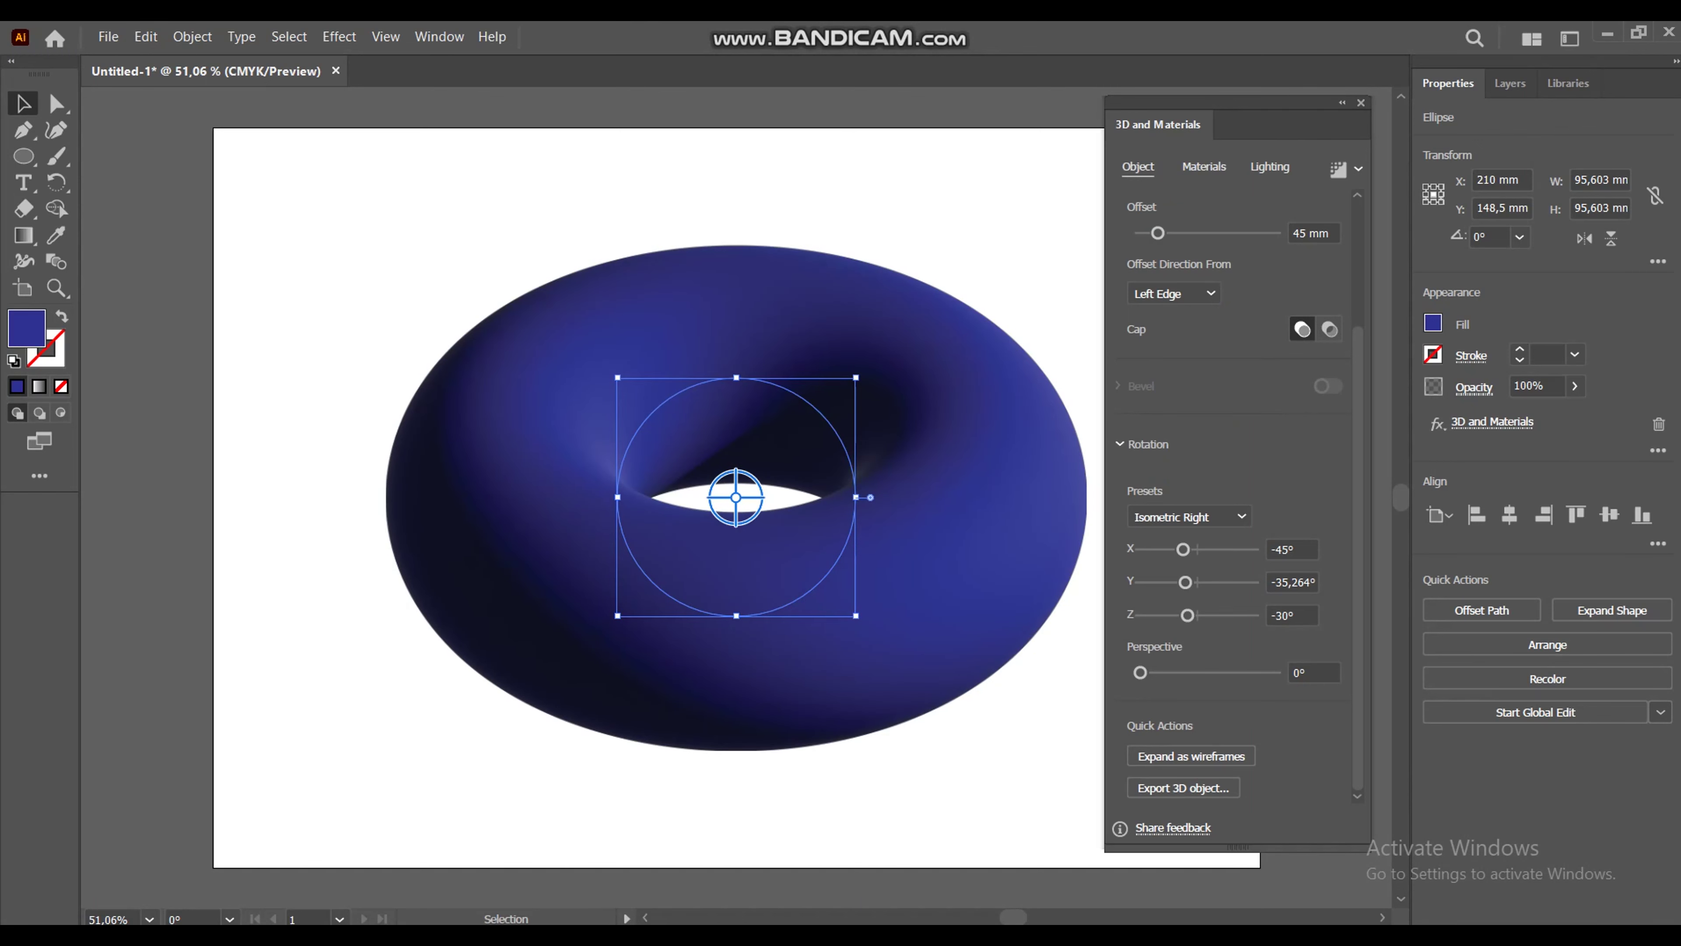
pyautogui.click(1189, 517)
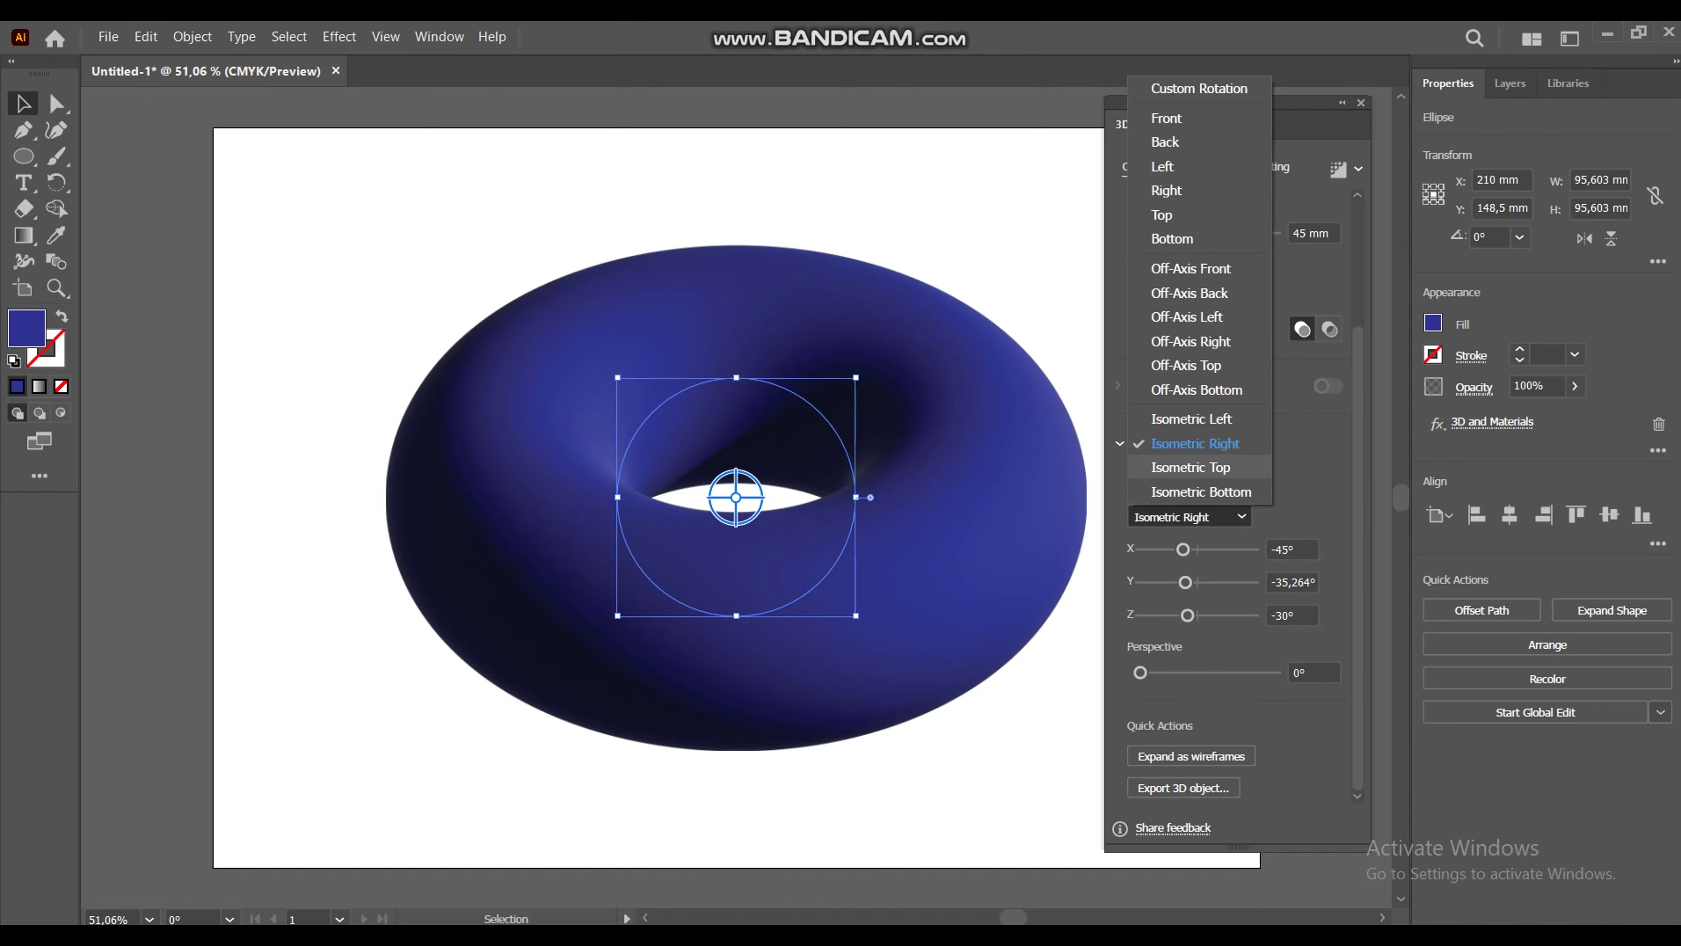
pyautogui.click(1190, 466)
pyautogui.click(1189, 516)
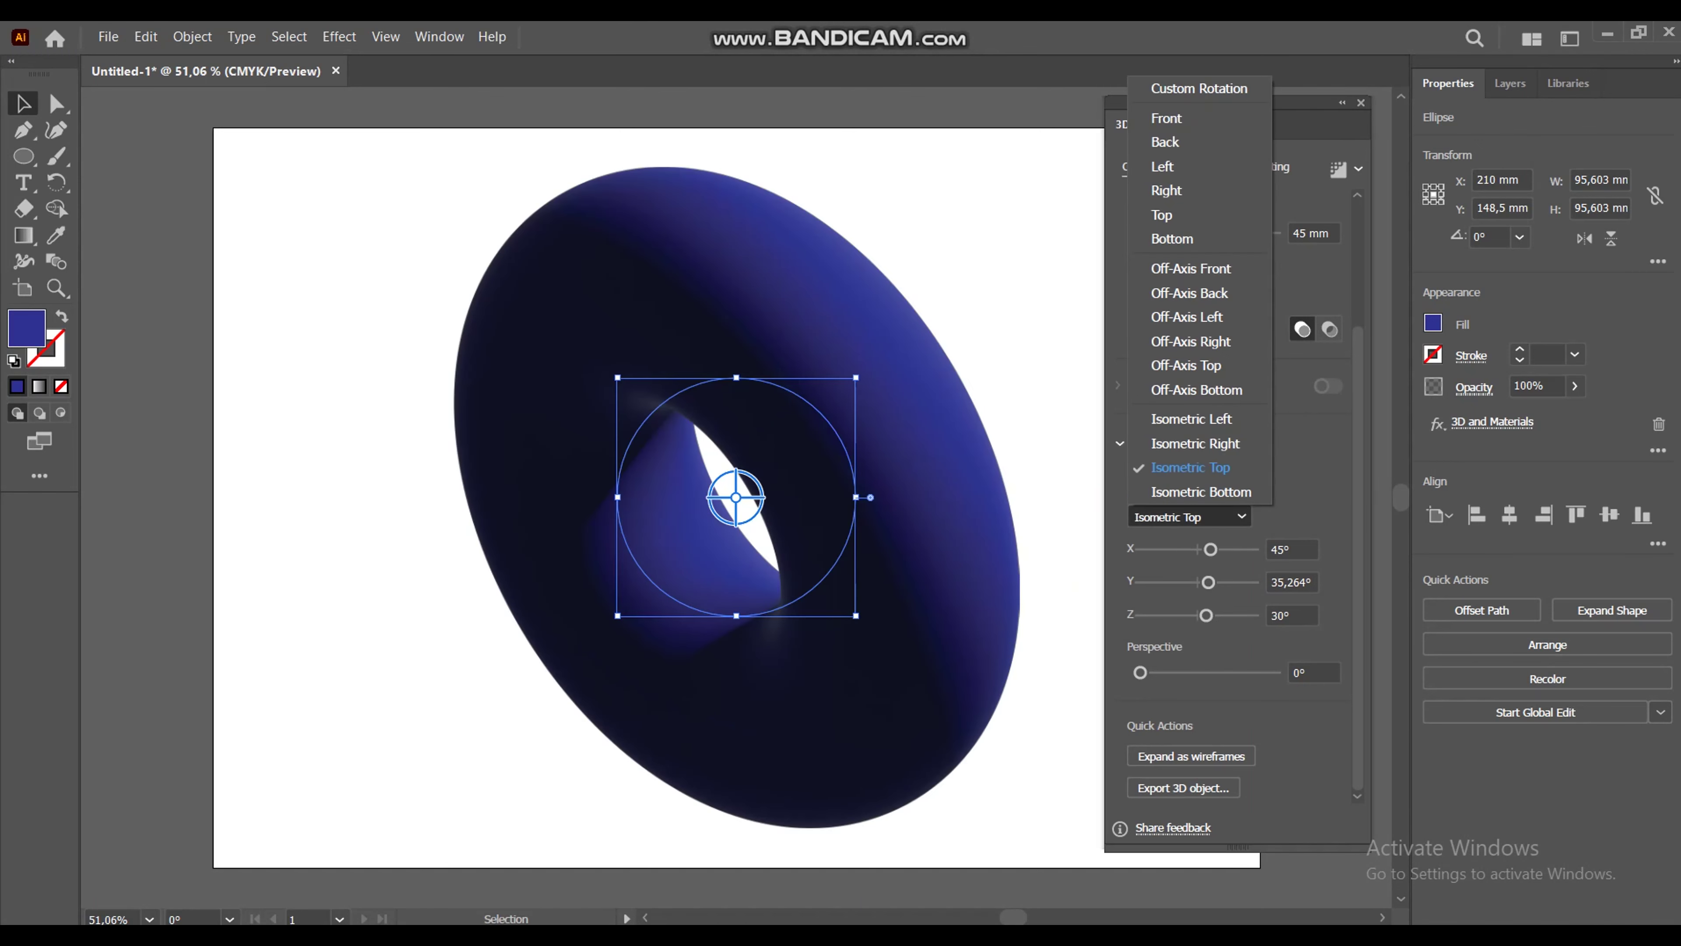
pyautogui.click(1192, 418)
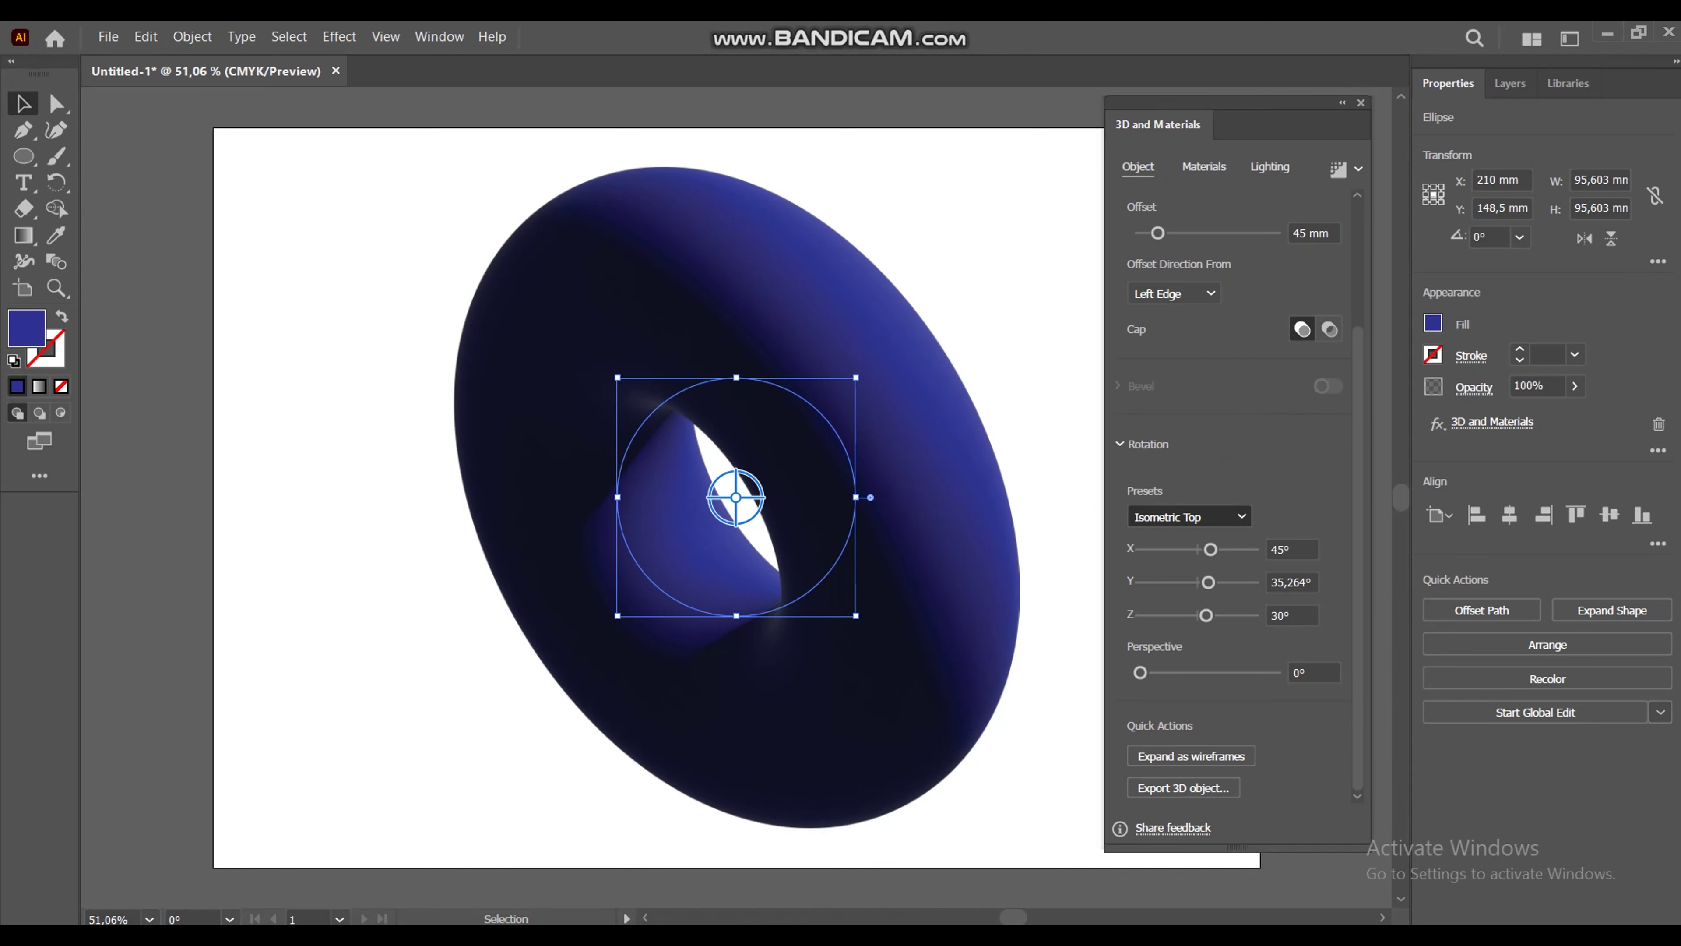
pyautogui.click(1190, 517)
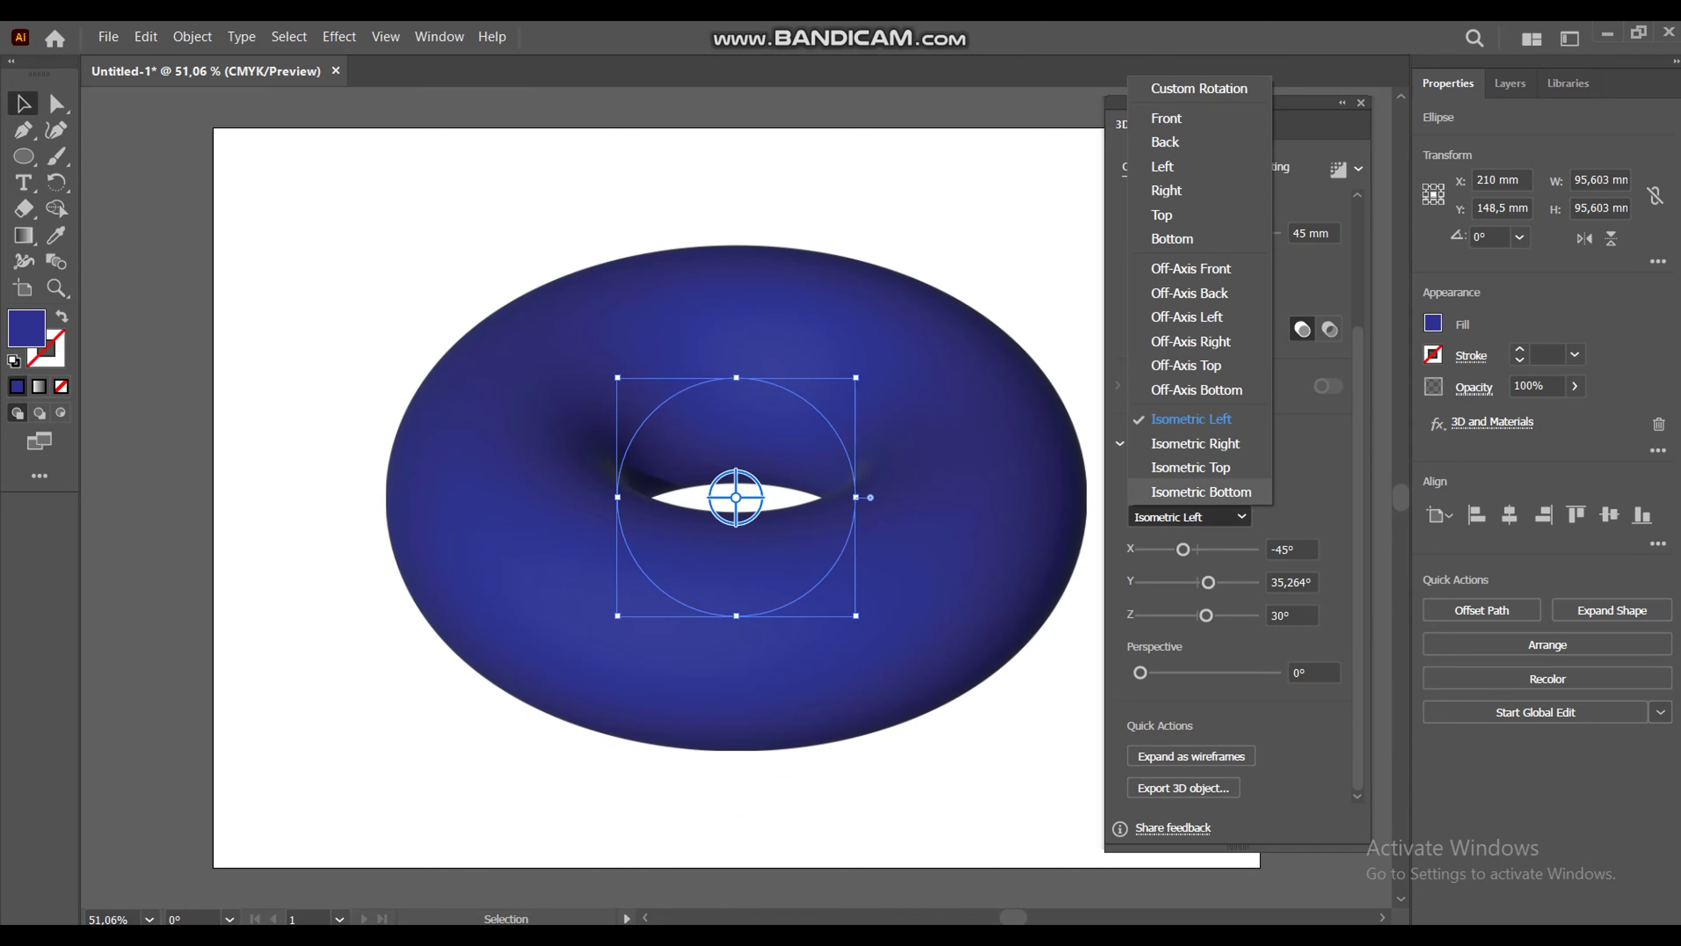
pyautogui.click(1201, 491)
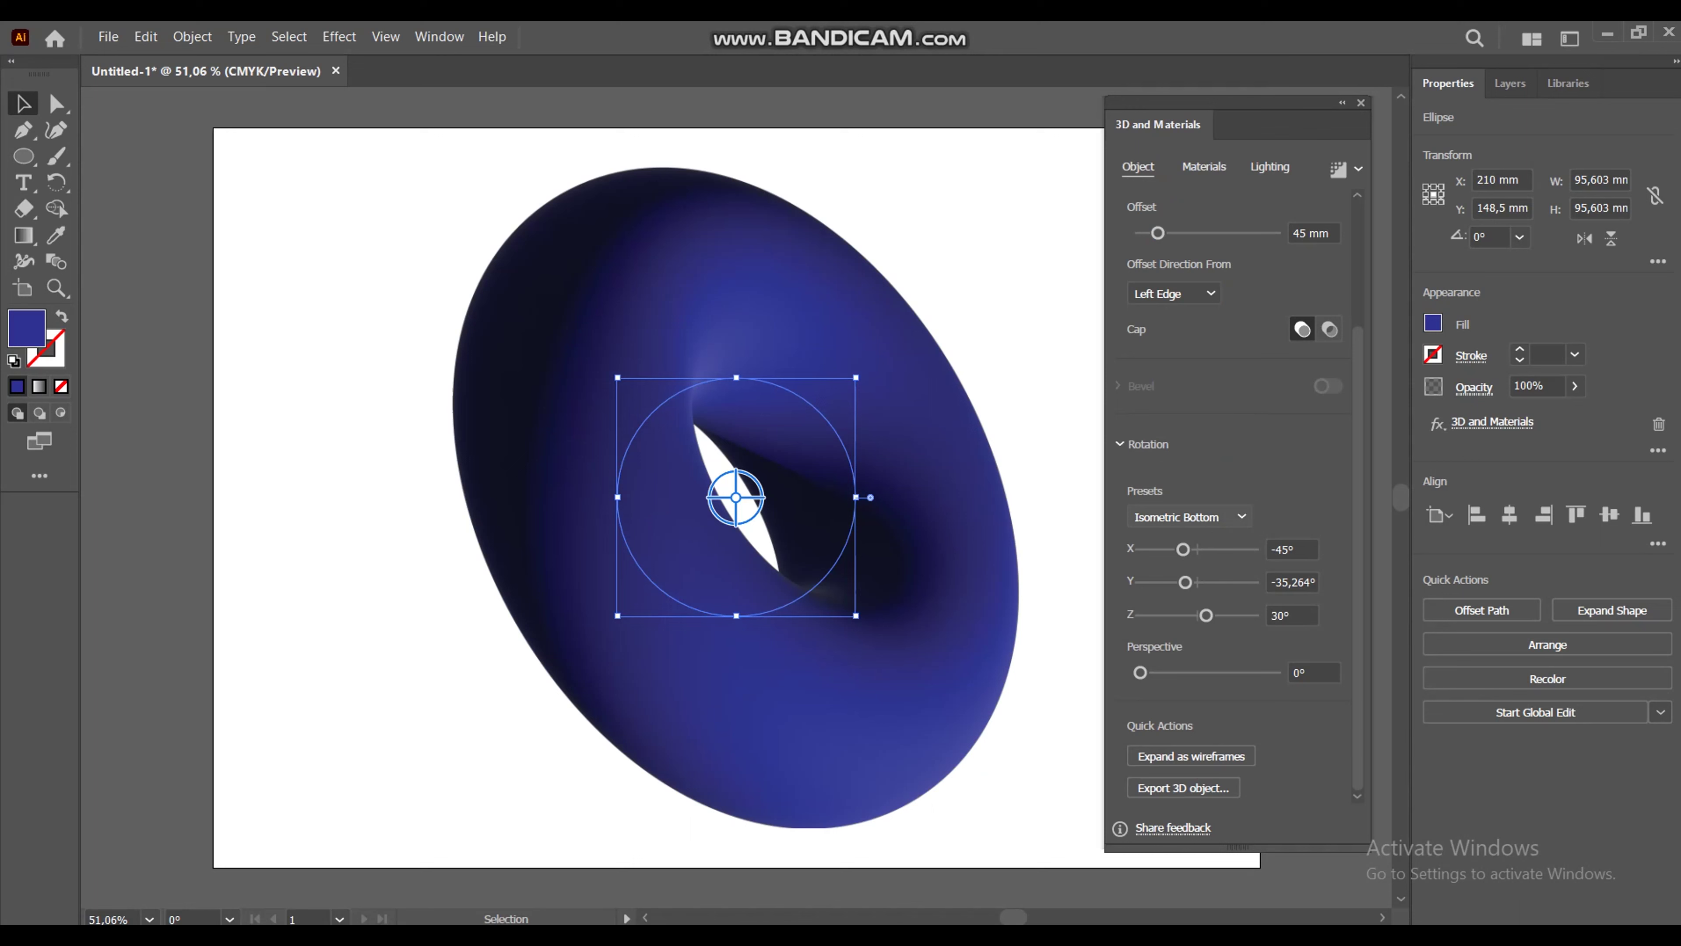
pyautogui.click(1190, 516)
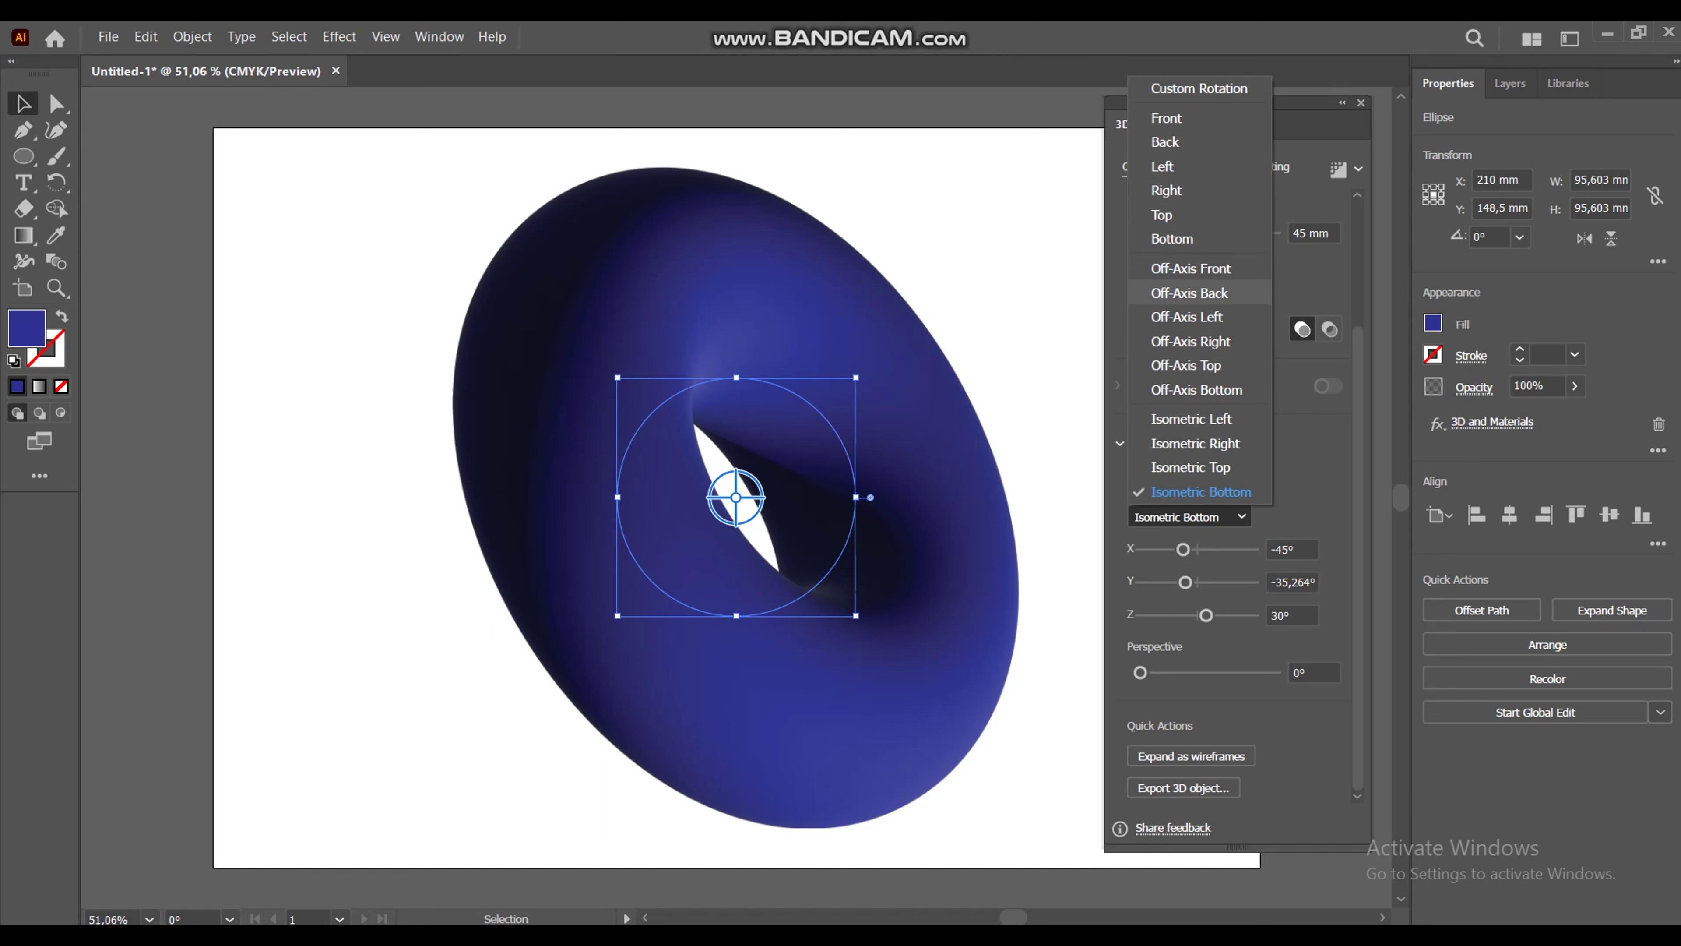
pyautogui.click(1190, 268)
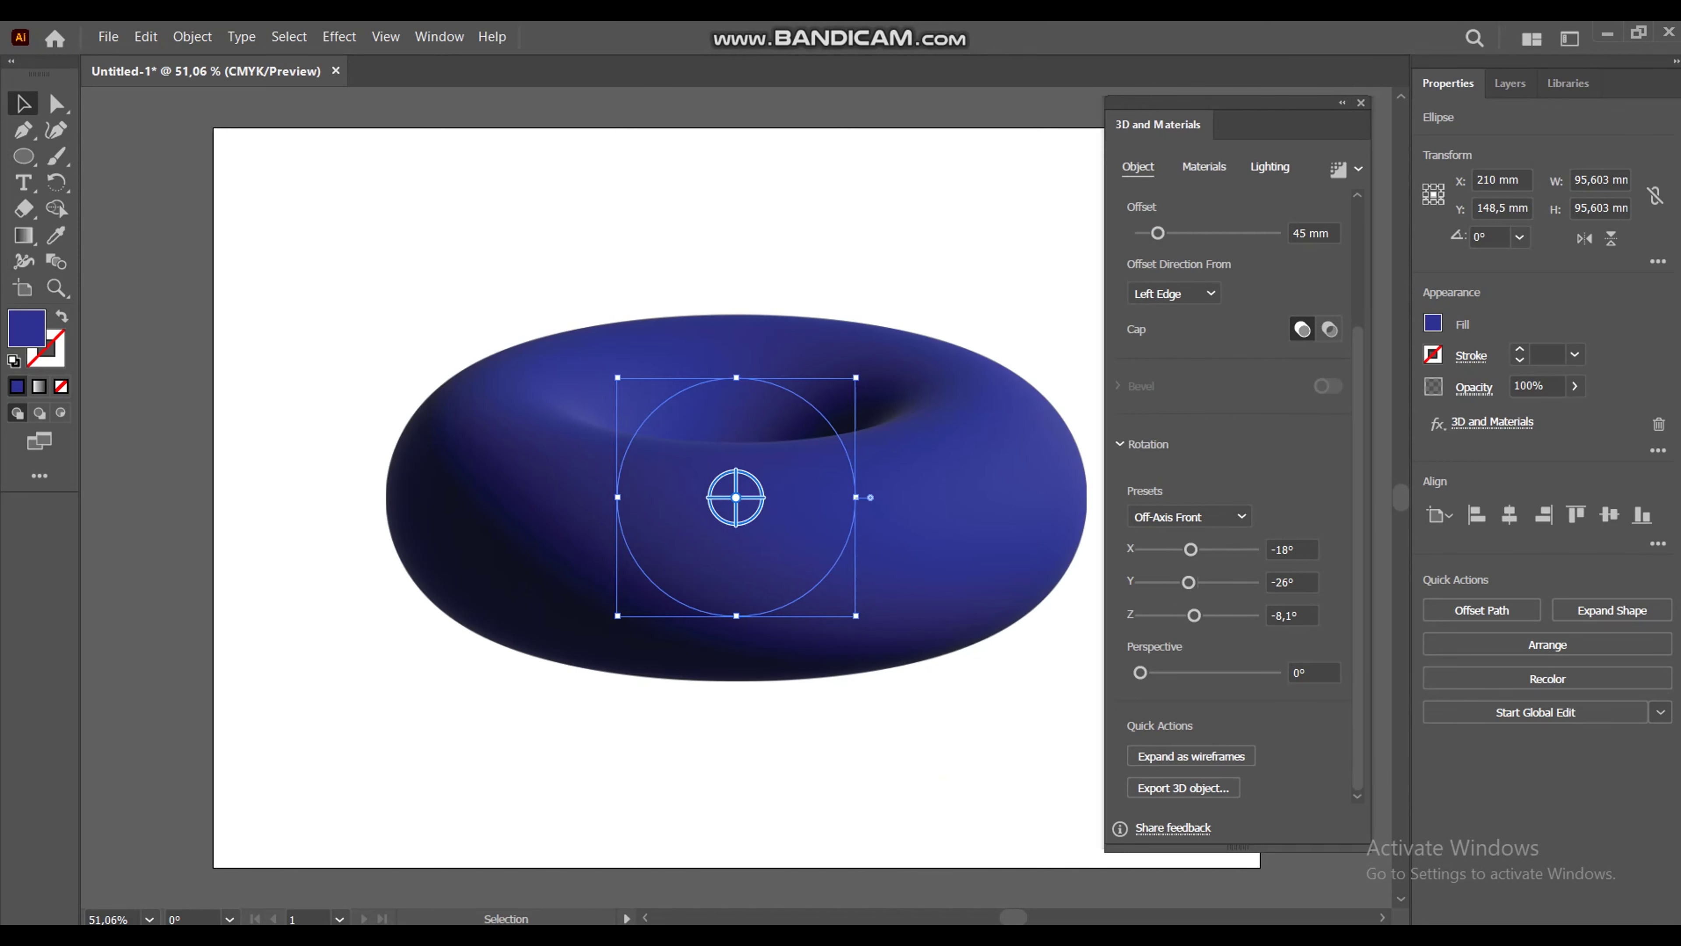
pyautogui.click(1204, 167)
# Apply the Painted Wood Parquet Cube material to the torus
pyautogui.scroll(5, 1231, 375)
pyautogui.scroll(5, 1231, 375)
pyautogui.scroll(-3, 1231, 374)
pyautogui.scroll(-3, 1231, 374)
pyautogui.scroll(-3, 1232, 374)
pyautogui.scroll(-3, 1232, 374)
pyautogui.scroll(-3, 1231, 374)
pyautogui.scroll(-3, 1231, 375)
pyautogui.scroll(-3, 1232, 375)
pyautogui.scroll(-3, 1231, 374)
pyautogui.scroll(-2, 1232, 374)
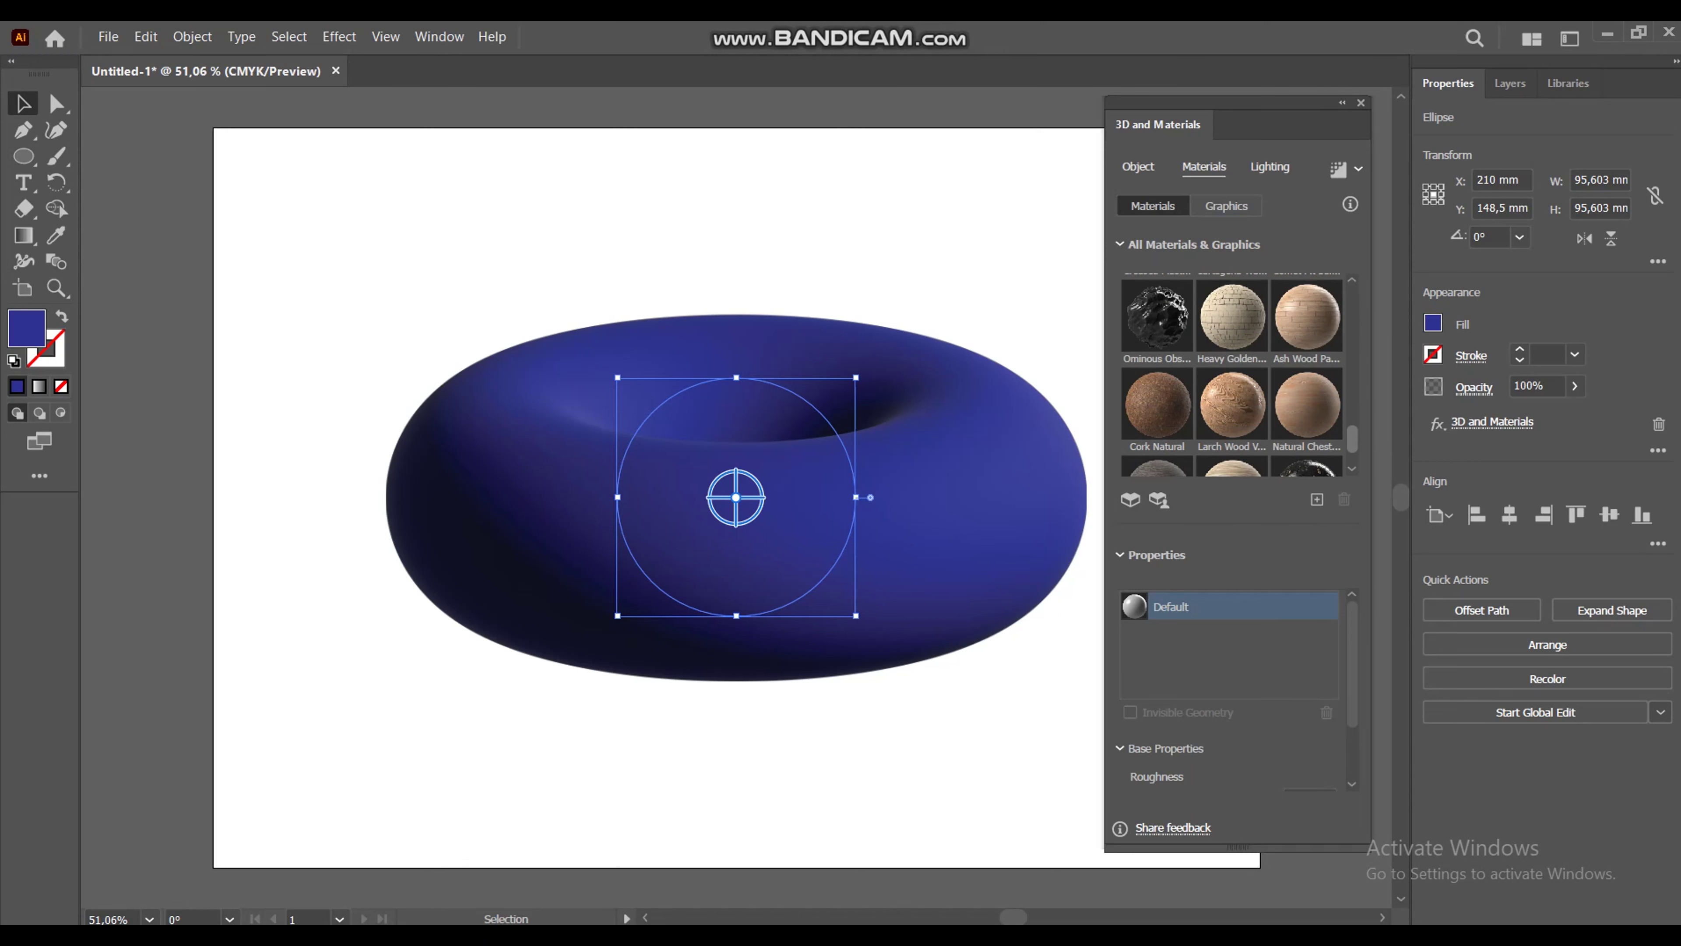
pyautogui.scroll(-1, 1232, 374)
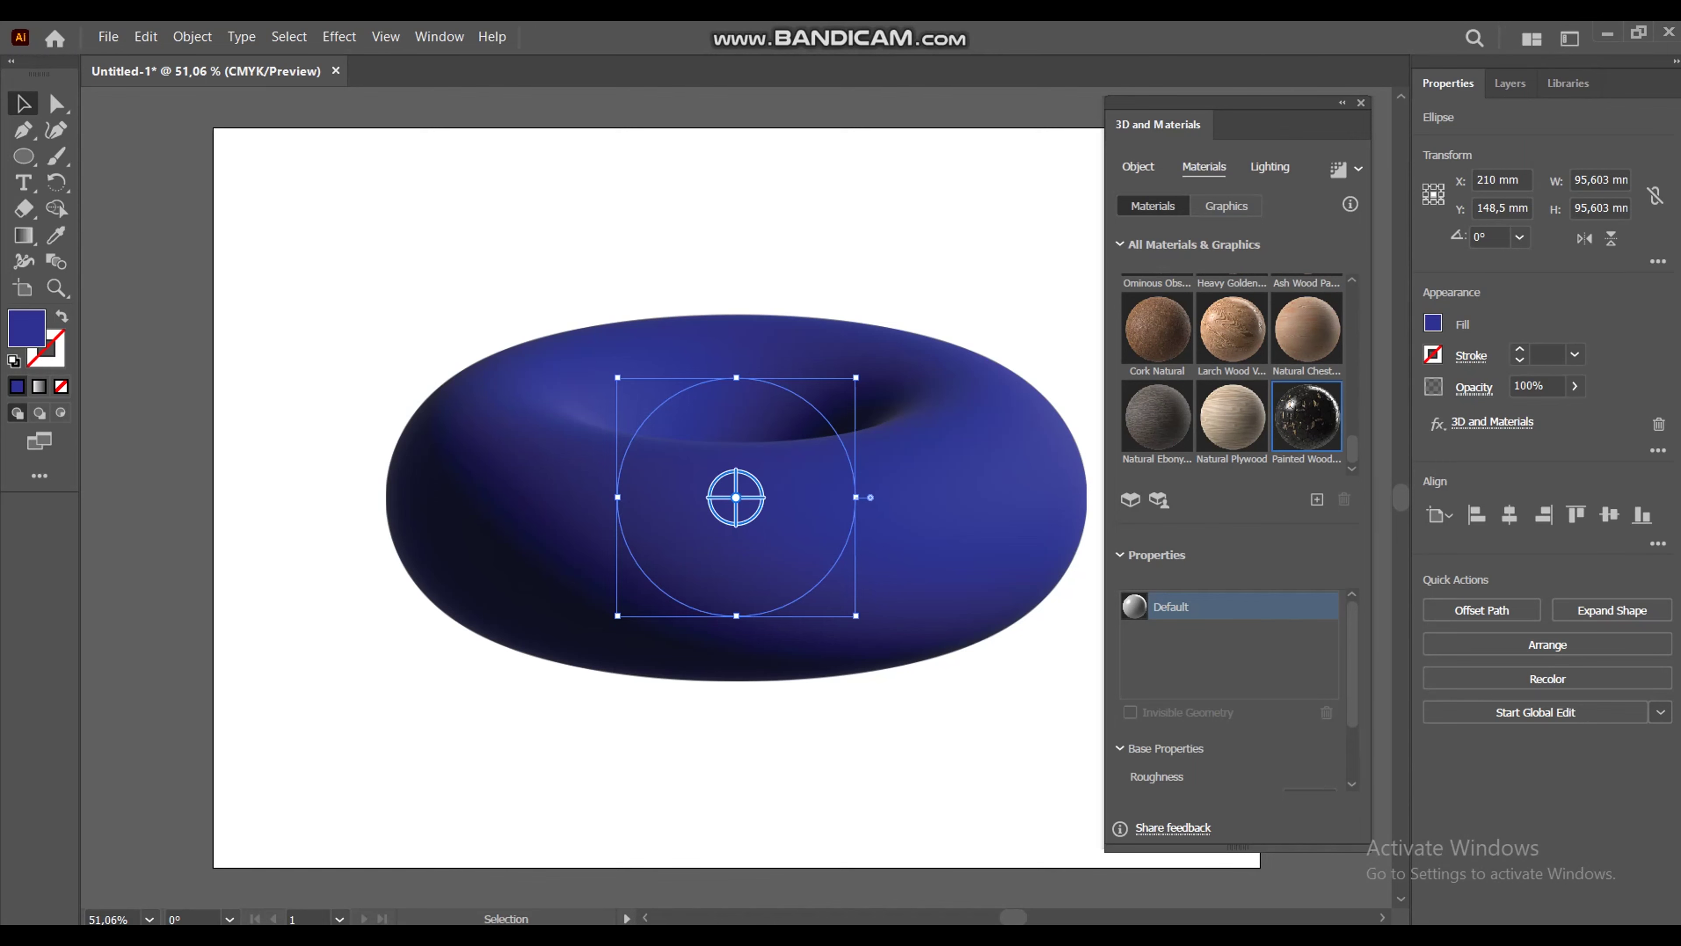
pyautogui.click(1306, 418)
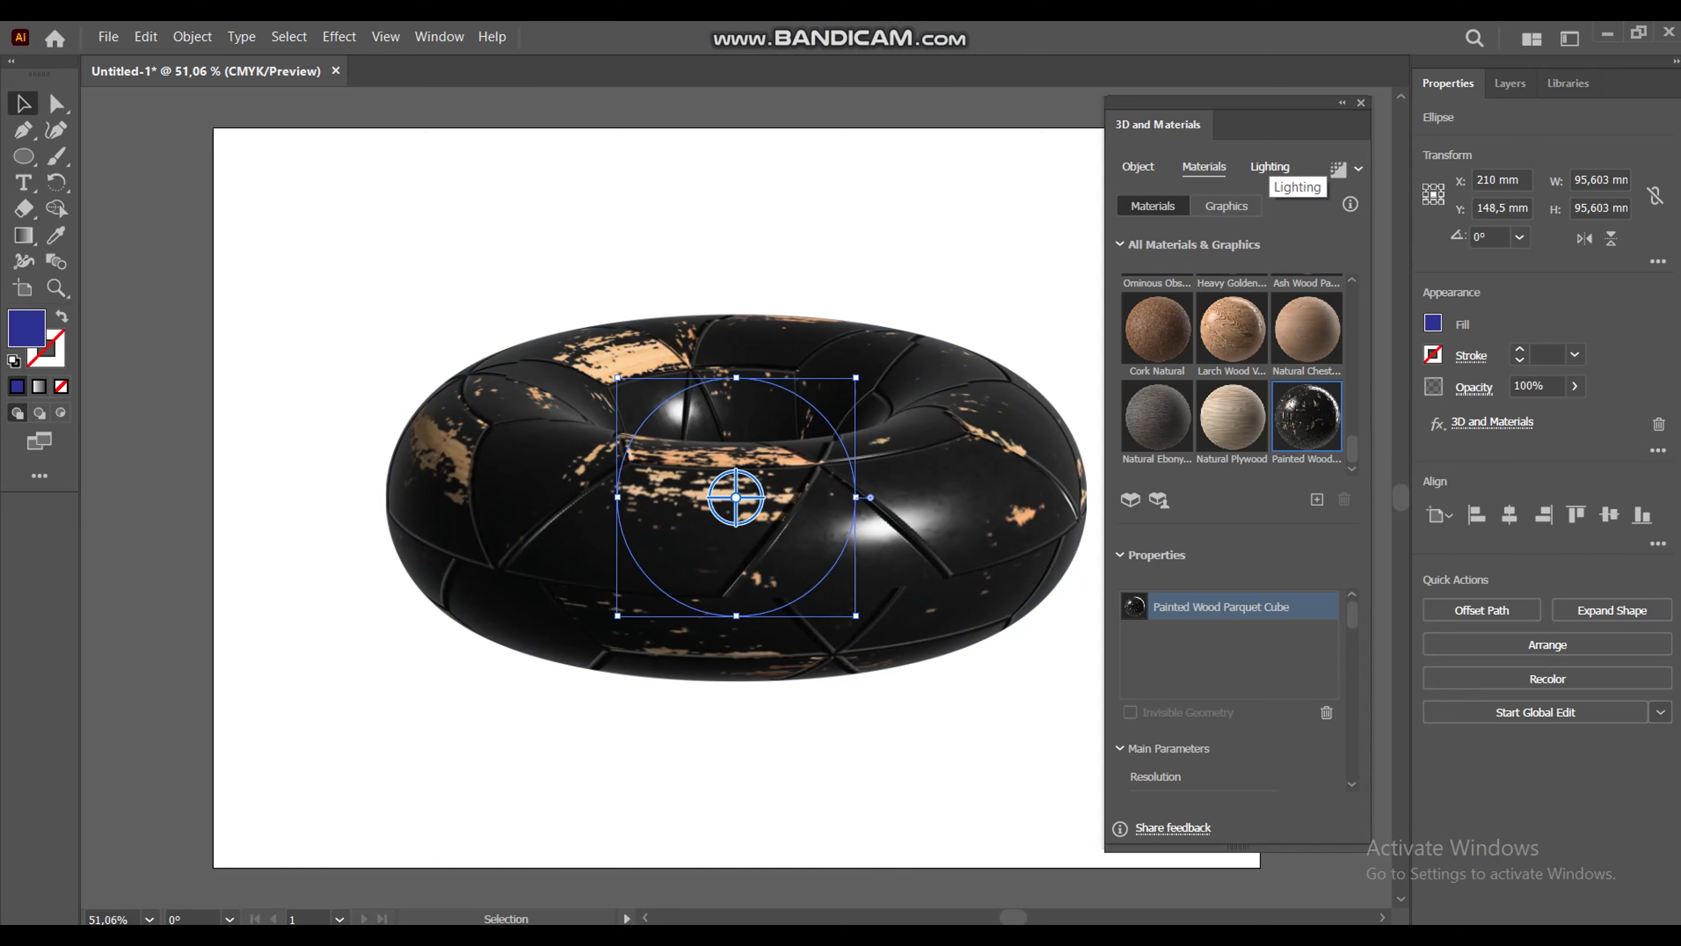
# Set the light colour to red (ff0000)
pyautogui.click(1270, 167)
pyautogui.click(1310, 319)
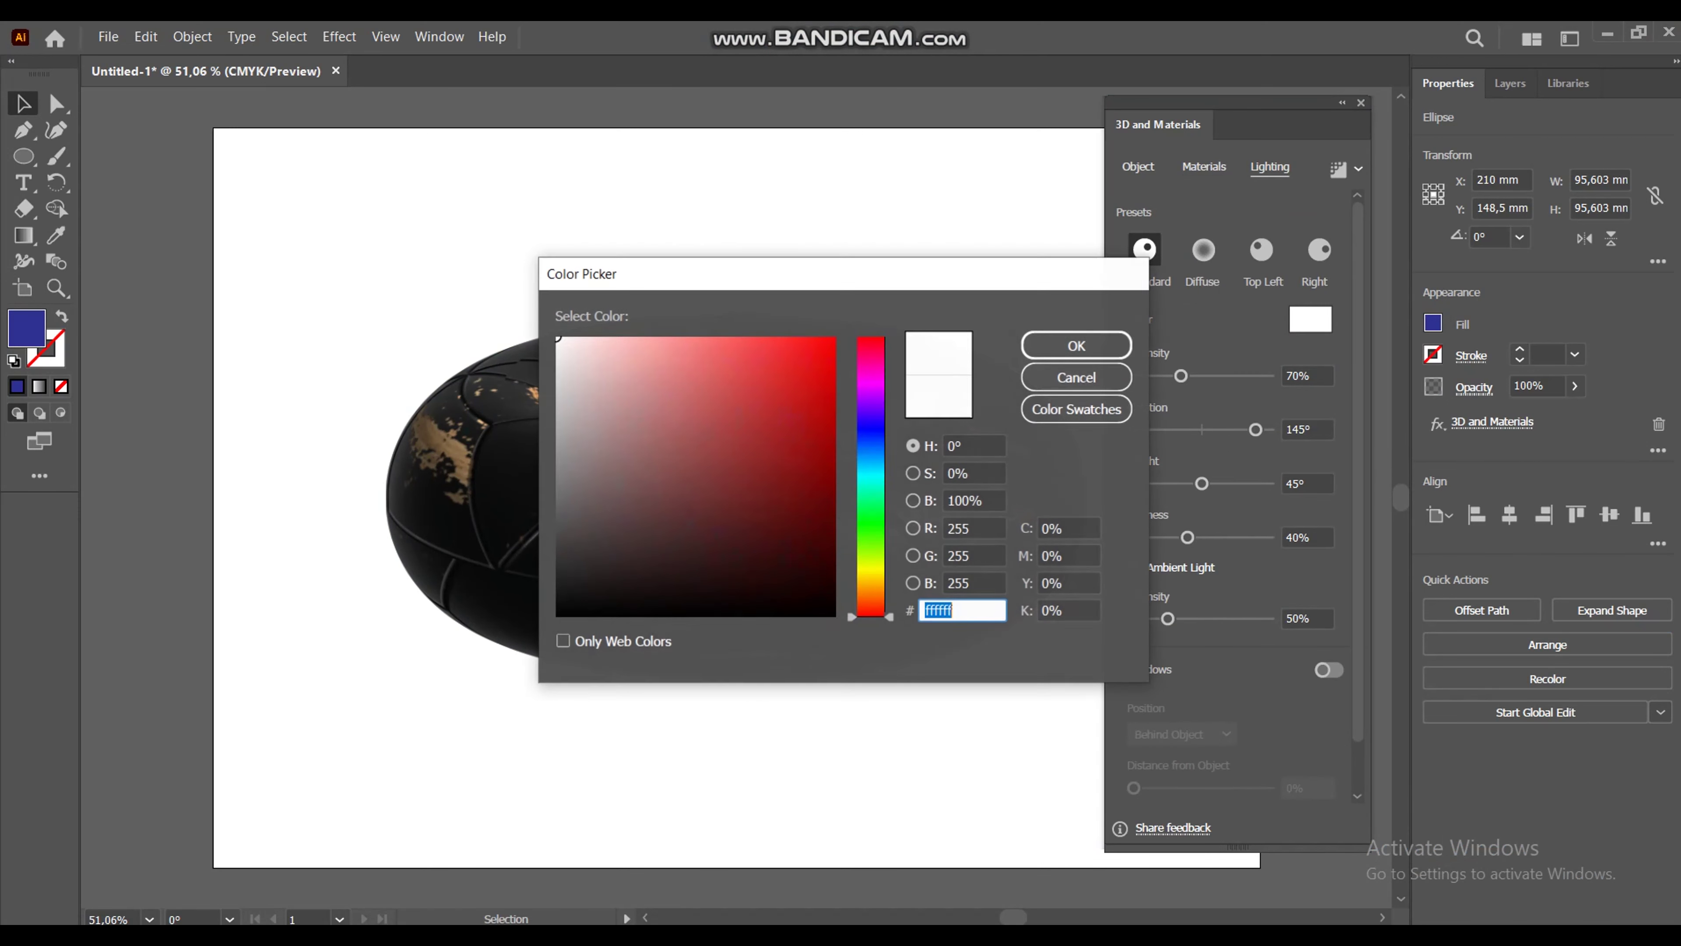
pyautogui.write('ff0000')
pyautogui.press('Return')
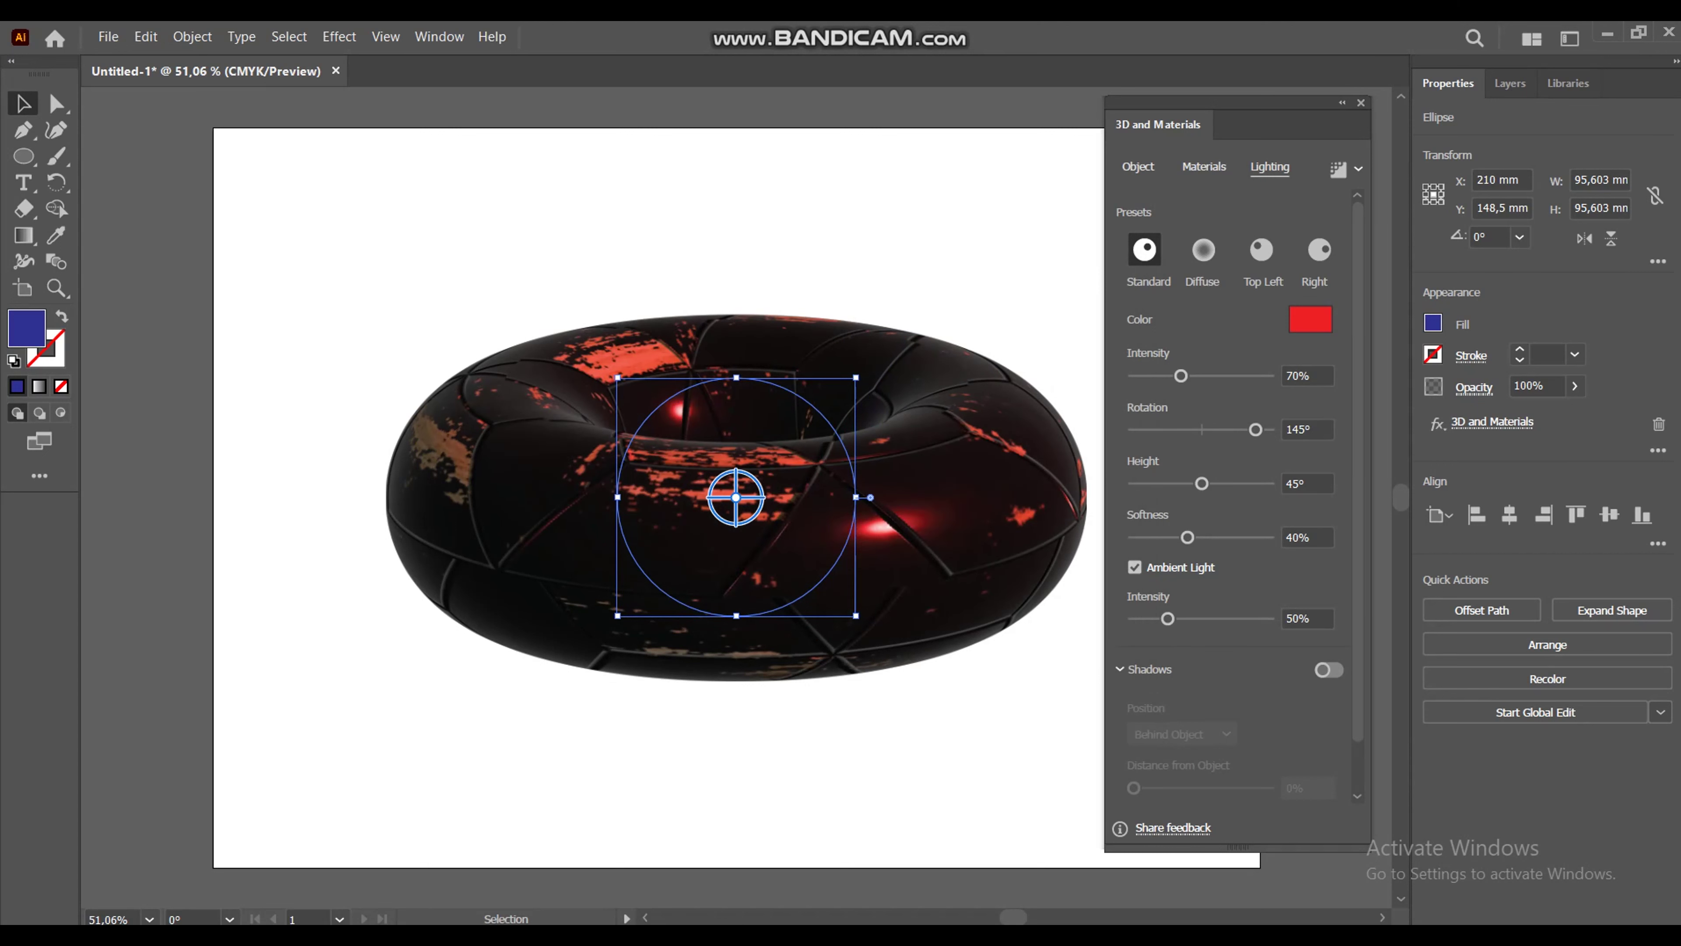
pyautogui.click(1307, 429)
# Set the light rotation to 170°
pyautogui.press('Up')
pyautogui.press('Up')
pyautogui.press('Up')
pyautogui.press('Up')
pyautogui.press('Up')
pyautogui.press('Up')
pyautogui.press('Up')
pyautogui.press('Up')
pyautogui.press('Up')
pyautogui.press('Up')
pyautogui.press('Up')
pyautogui.press('Up')
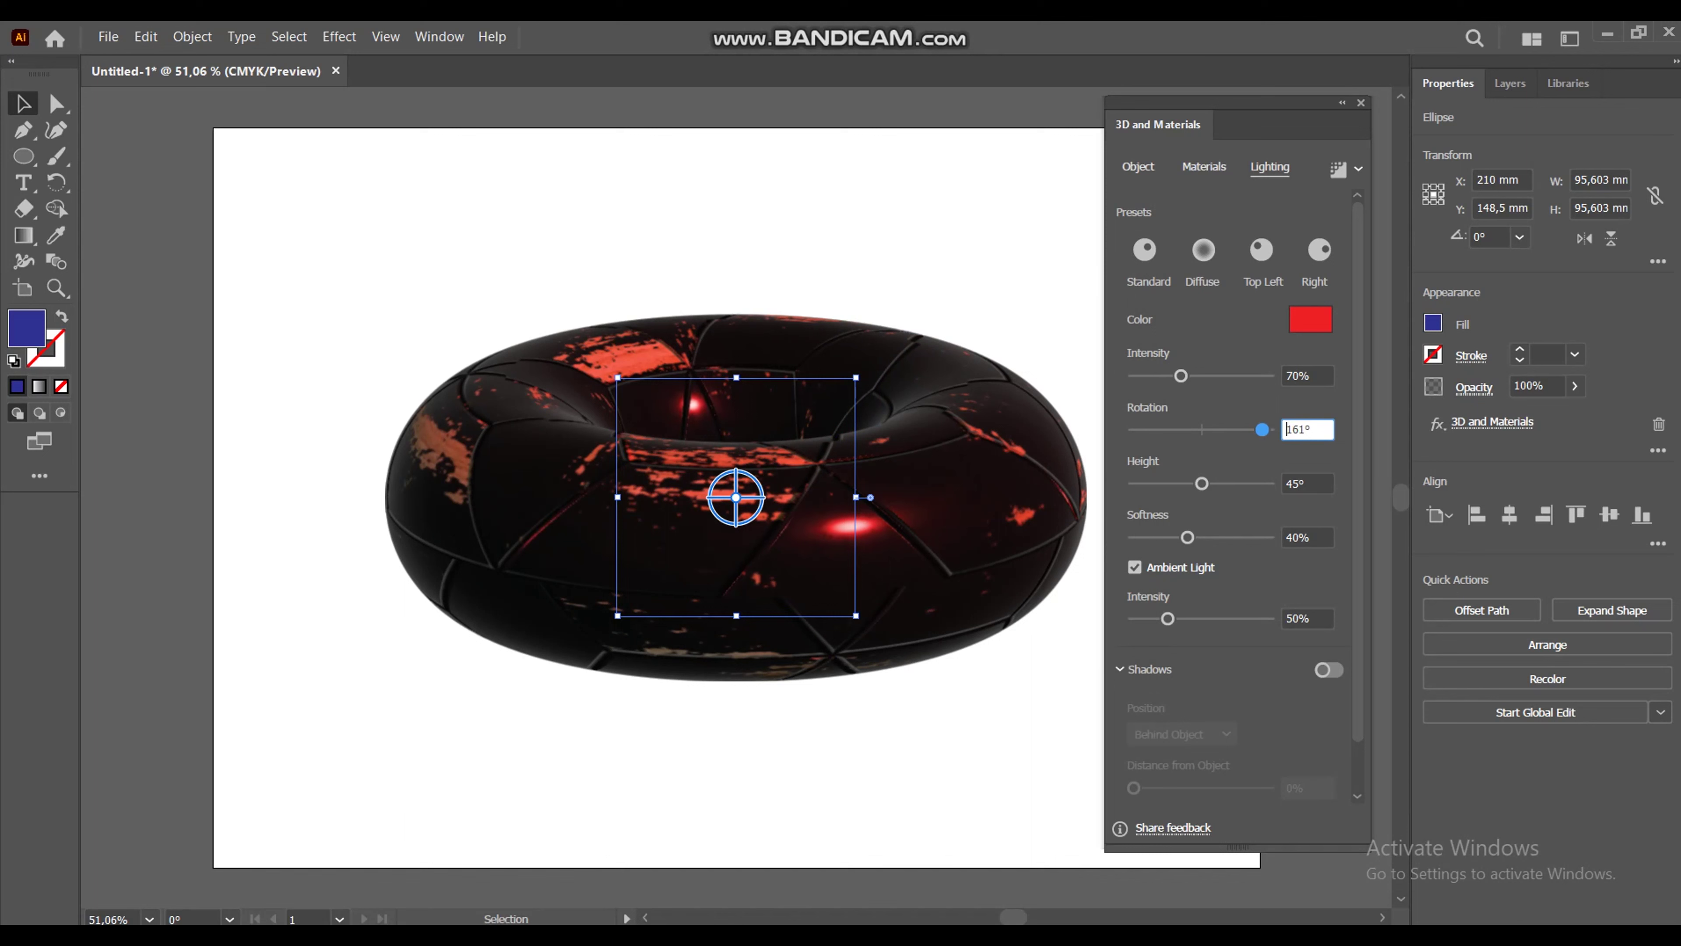
pyautogui.press('Up')
pyautogui.press('Up')
pyautogui.press('Up')
pyautogui.press('Up')
pyautogui.press('Up')
pyautogui.press('Up')
pyautogui.press('Up')
pyautogui.press('Up')
pyautogui.press('Up')
pyautogui.press('Up')
pyautogui.press('Up')
pyautogui.press('Up')
pyautogui.press('Down')
pyautogui.press('Down')
pyautogui.press('Down')
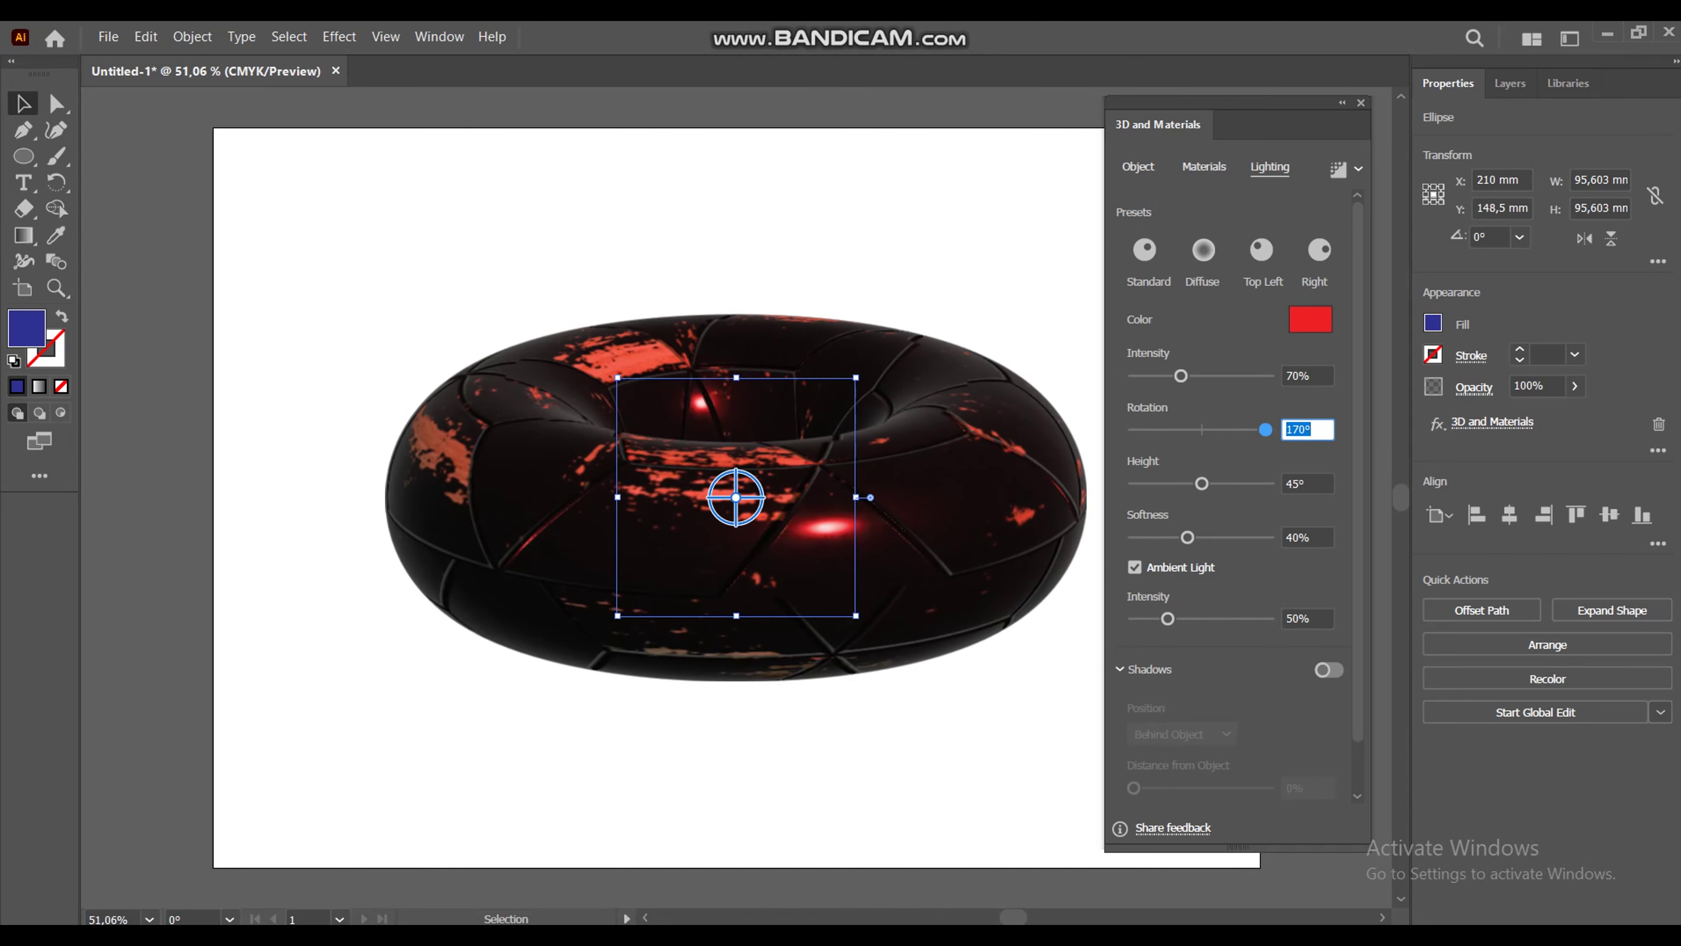
pyautogui.hotkey('shift', 'Tab')
# Set the light intensity to 100% and raise the light height to about 49°
pyautogui.press('Up')
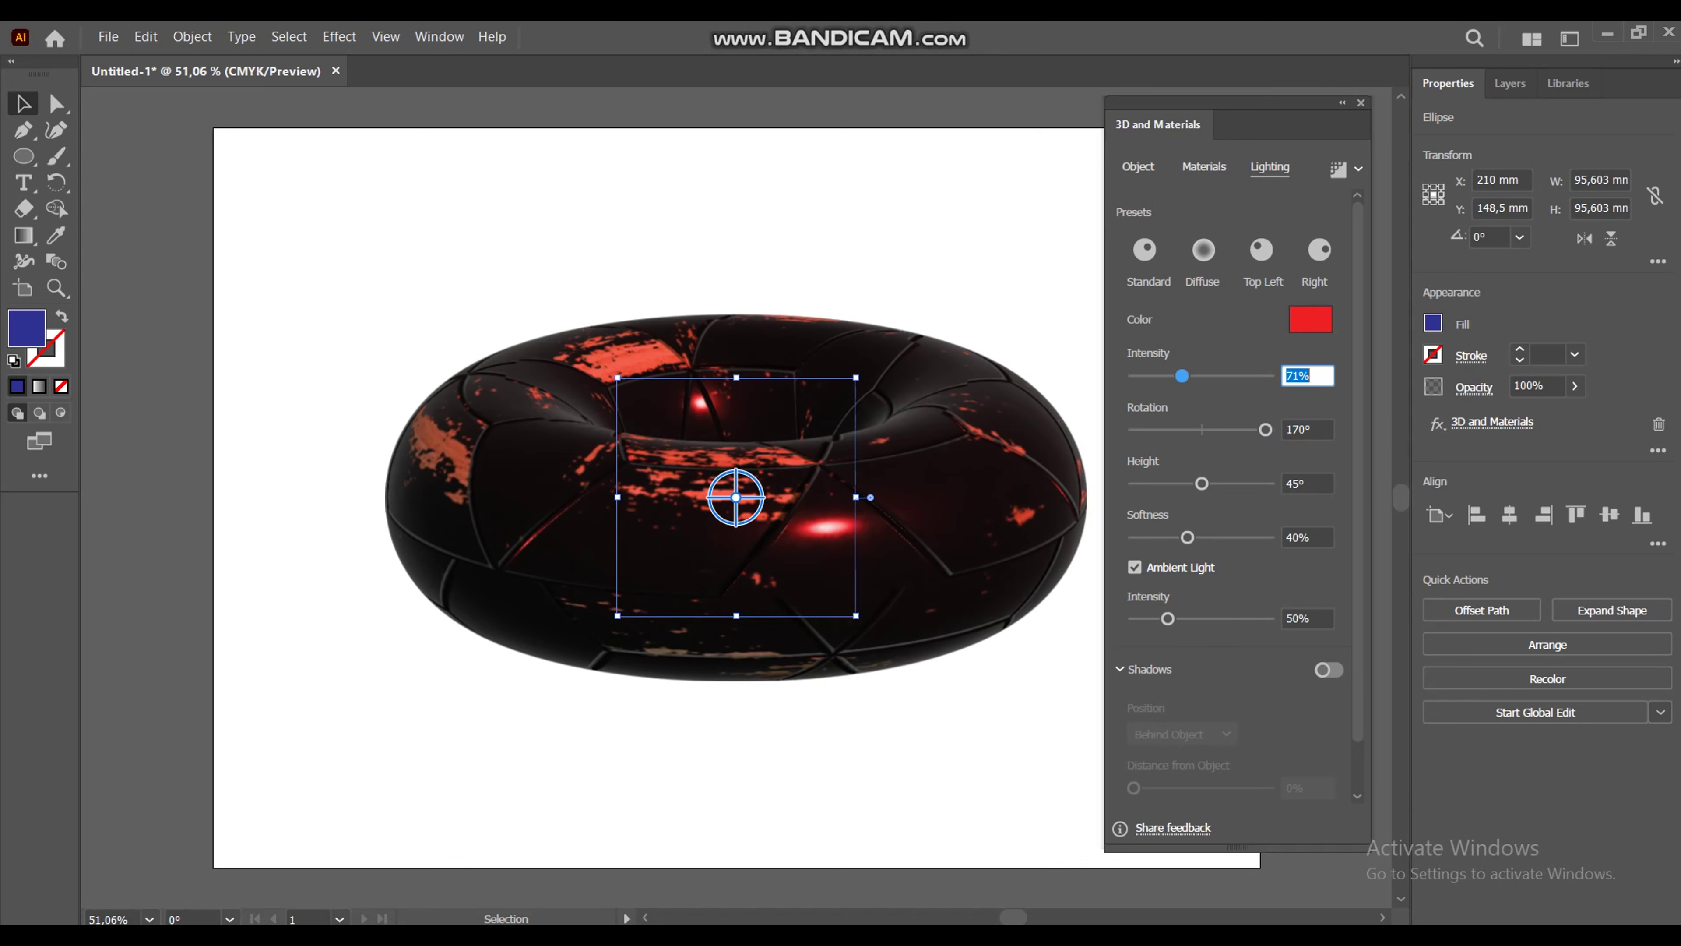
pyautogui.hotkey('shift', 'Up')
pyautogui.hotkey('shift', 'Up')
pyautogui.press('Up')
pyautogui.press('Up')
pyautogui.press('Up')
pyautogui.press('Up')
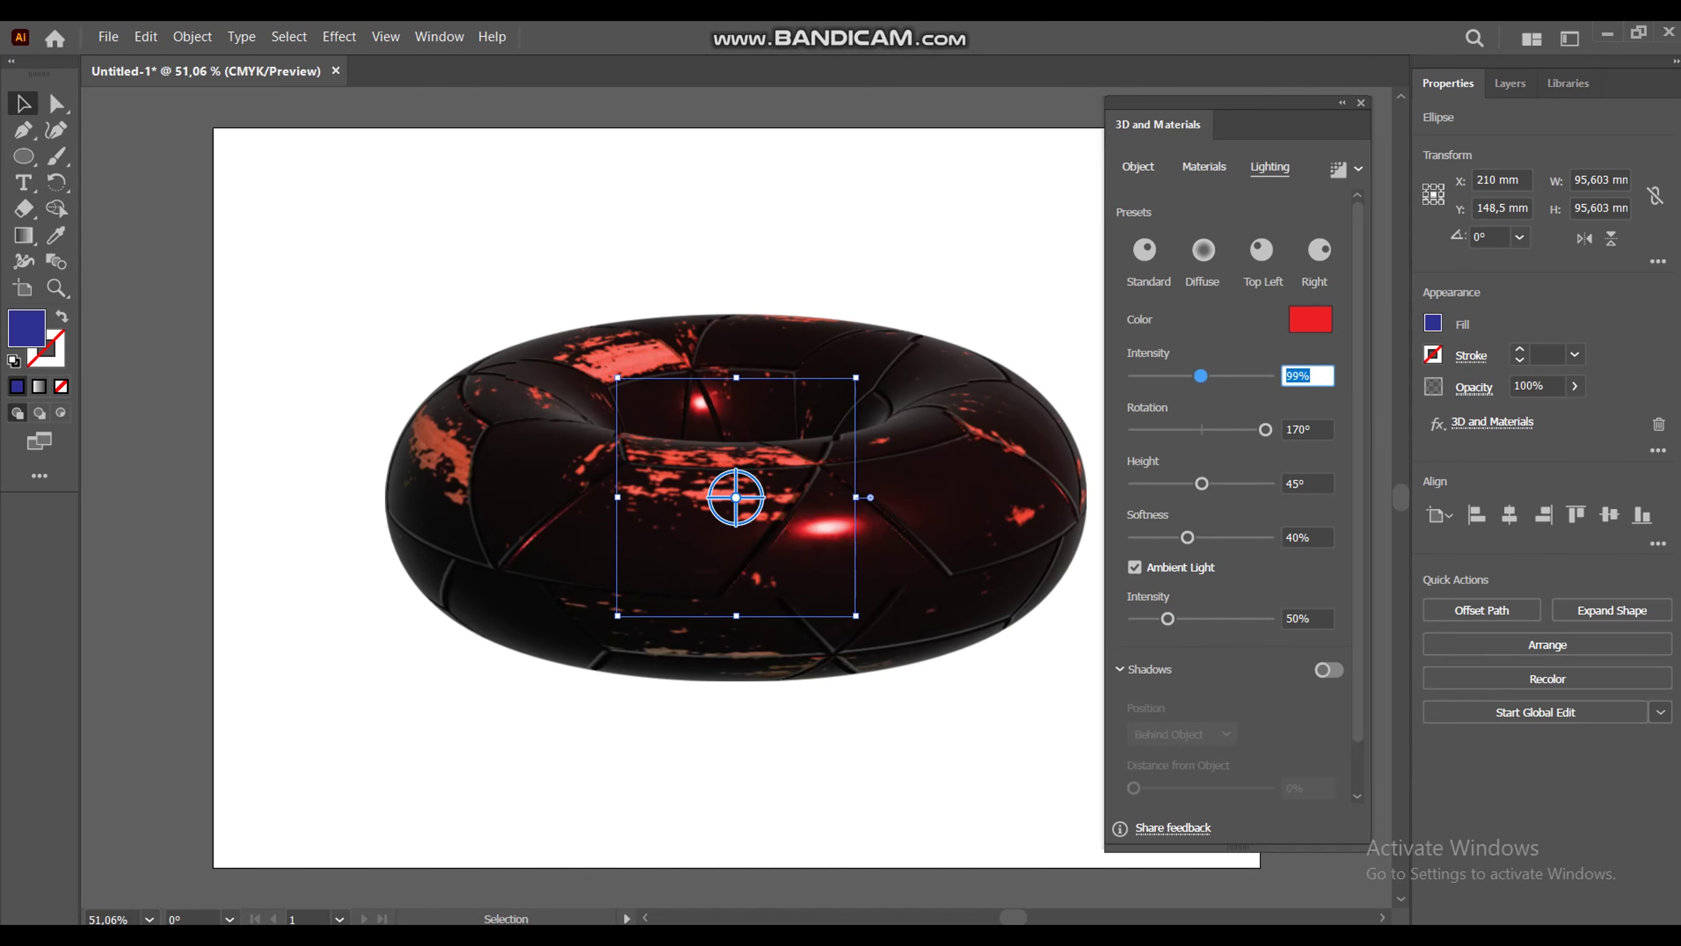
pyautogui.write('200')
pyautogui.press('Return')
pyautogui.write('0')
pyautogui.press('Return')
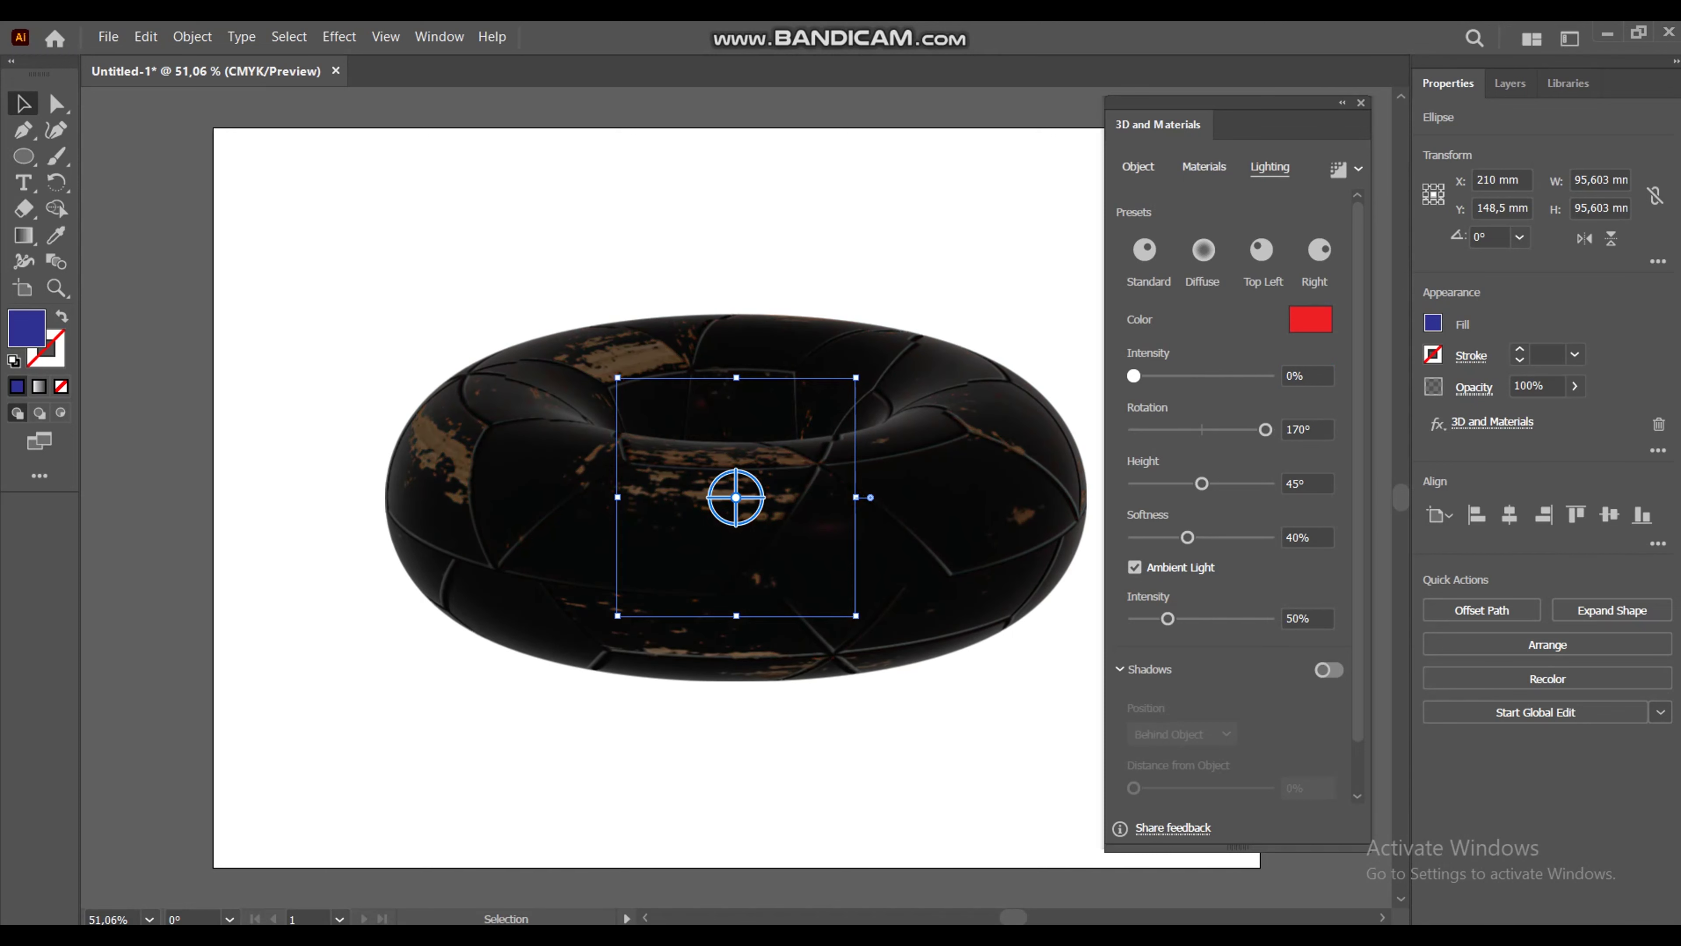
pyautogui.moveTo(1134, 375); pyautogui.dragTo(1203, 376)
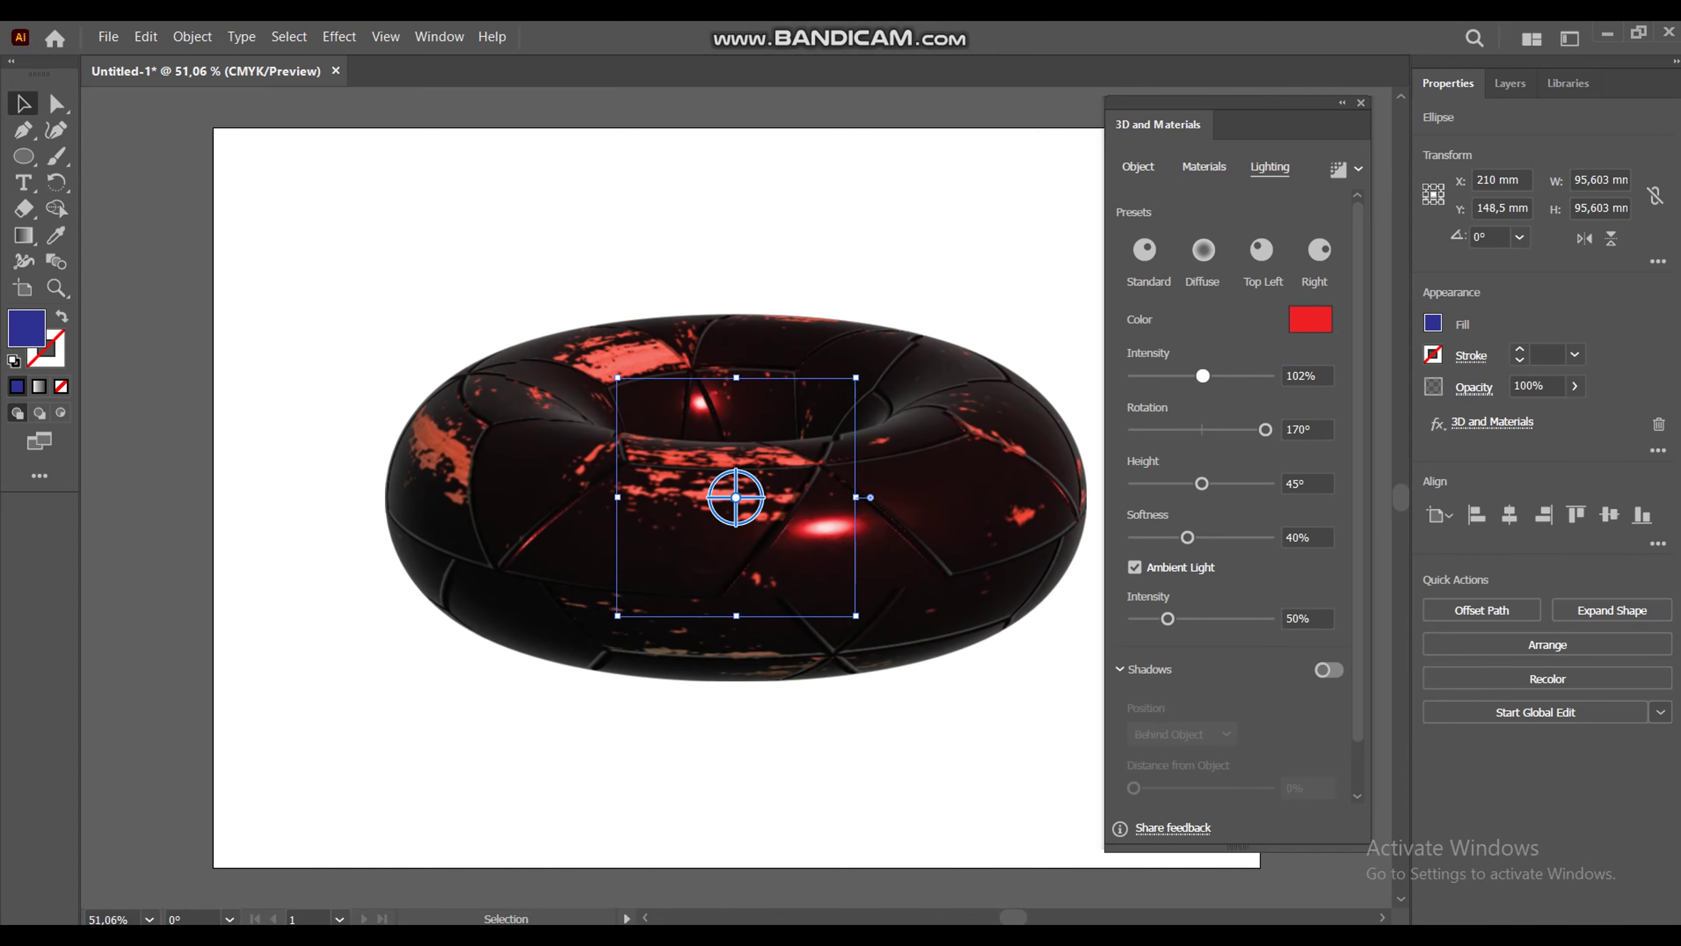
pyautogui.write('100')
pyautogui.press('Return')
pyautogui.moveTo(1201, 483)
pyautogui.mouseDown()
pyautogui.moveTo(1229, 483)
pyautogui.moveTo(1168, 483)
pyautogui.moveTo(1207, 483)
pyautogui.mouseUp()
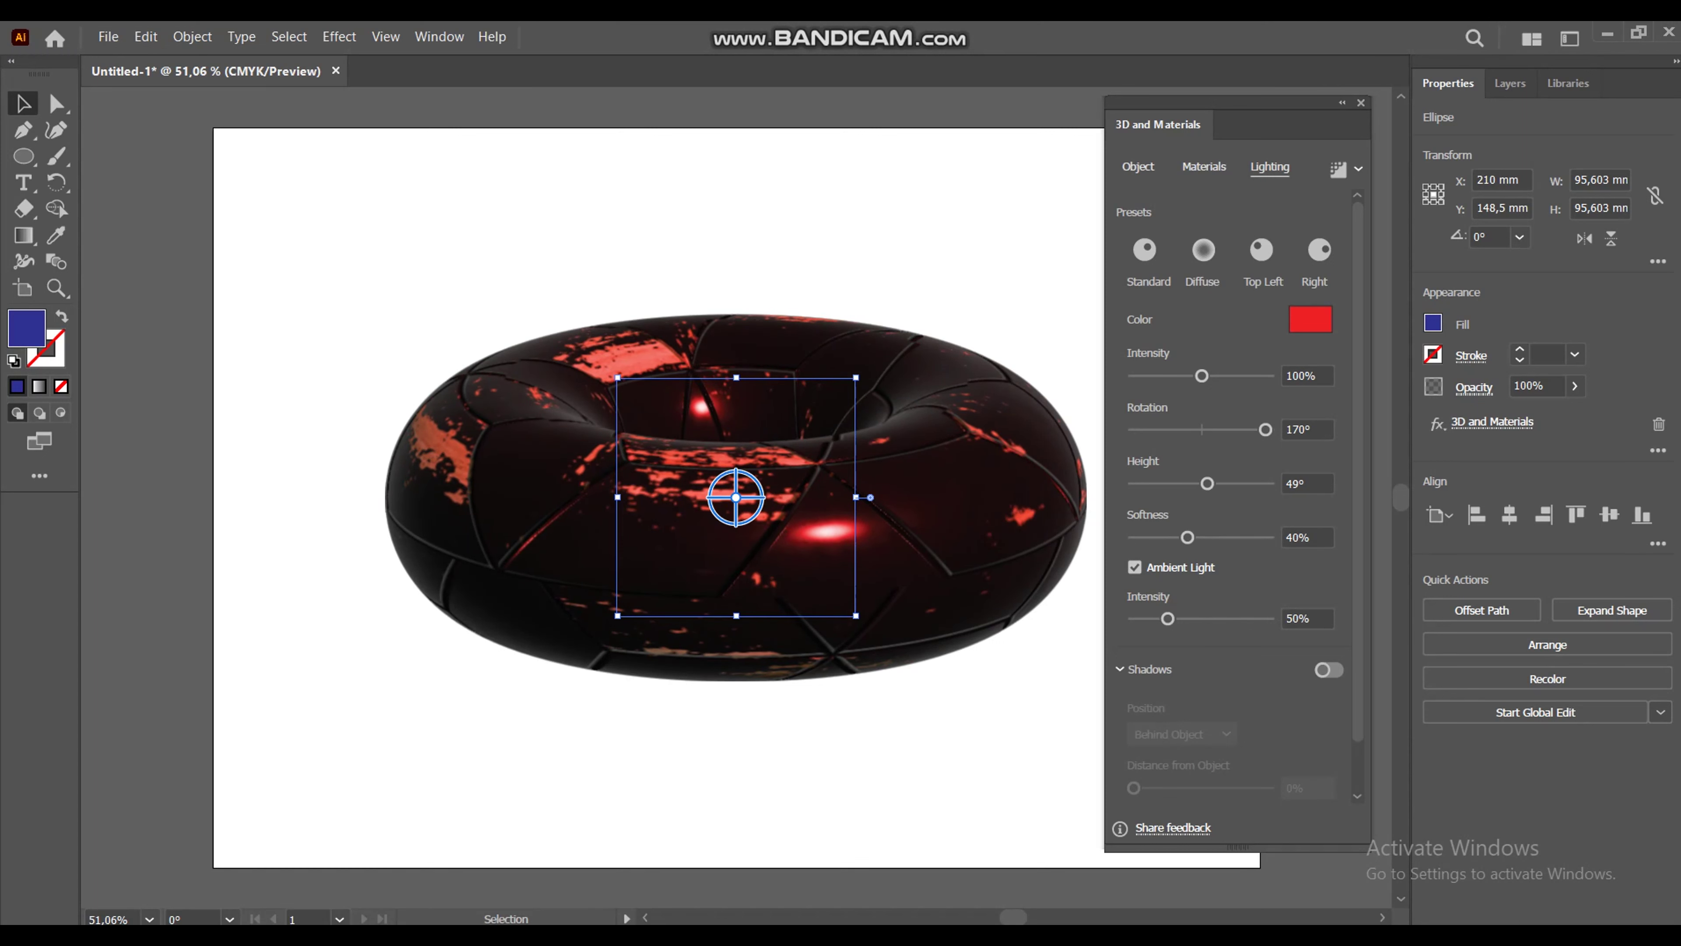
# Set light softness to 100% and ambient light intensity to about 70%
pyautogui.moveTo(1188, 537)
pyautogui.mouseDown()
pyautogui.moveTo(1203, 537)
pyautogui.moveTo(1209, 483)
pyautogui.mouseUp()
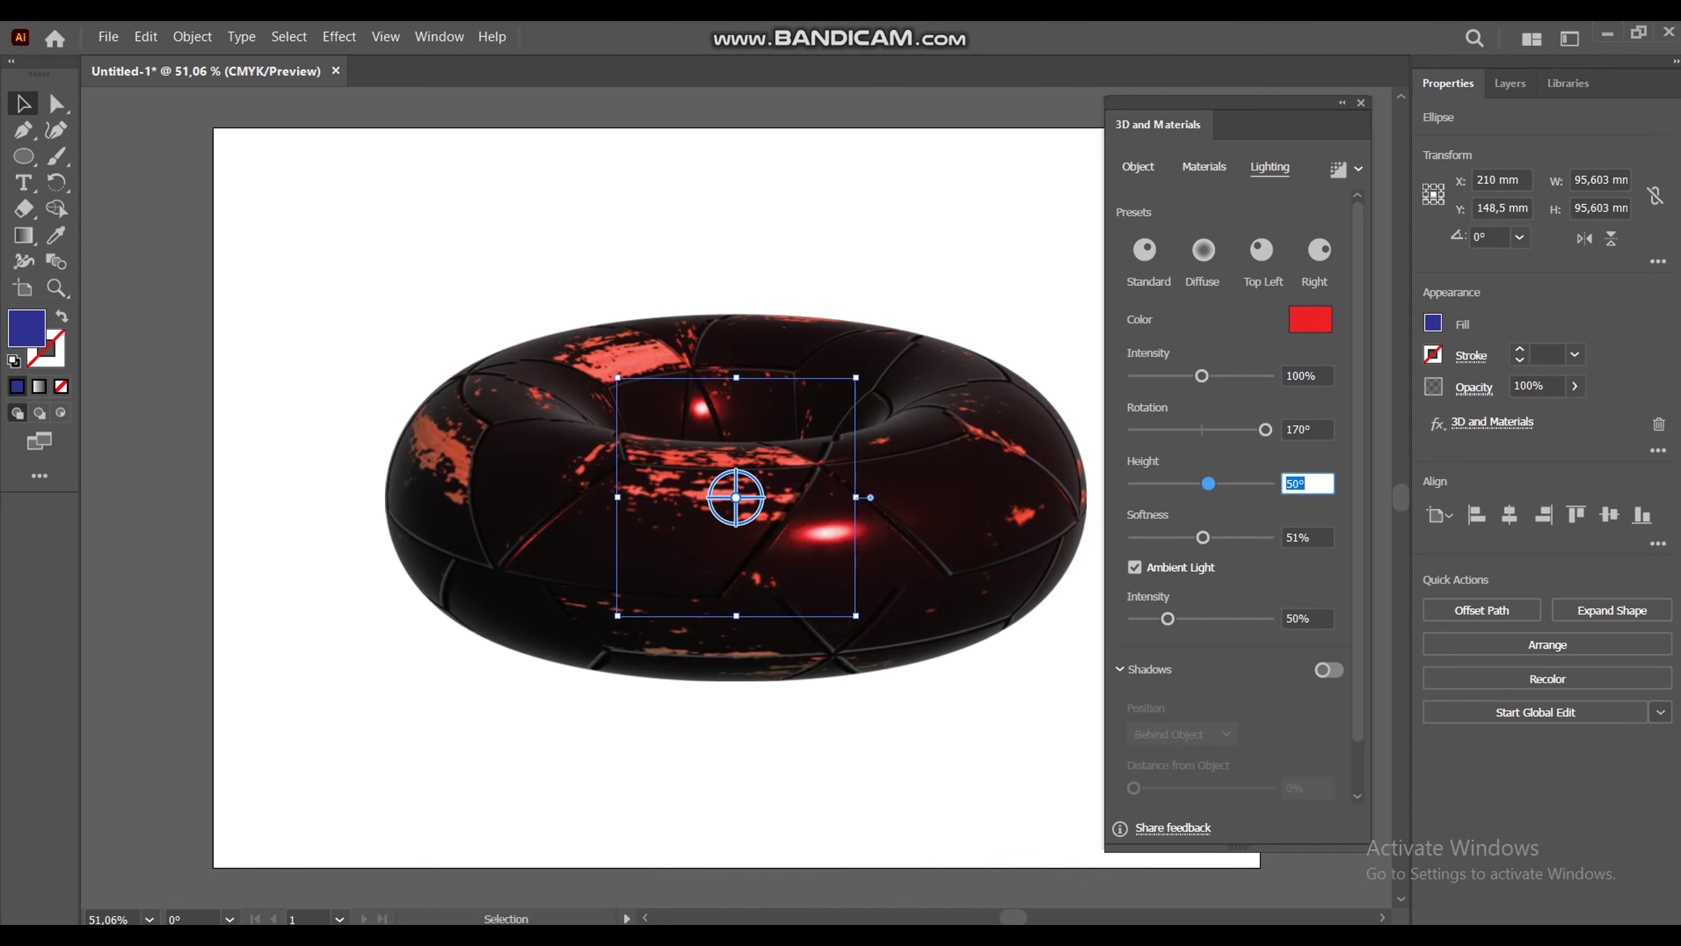
pyautogui.click(1269, 537)
pyautogui.moveTo(1167, 617); pyautogui.dragTo(1178, 618)
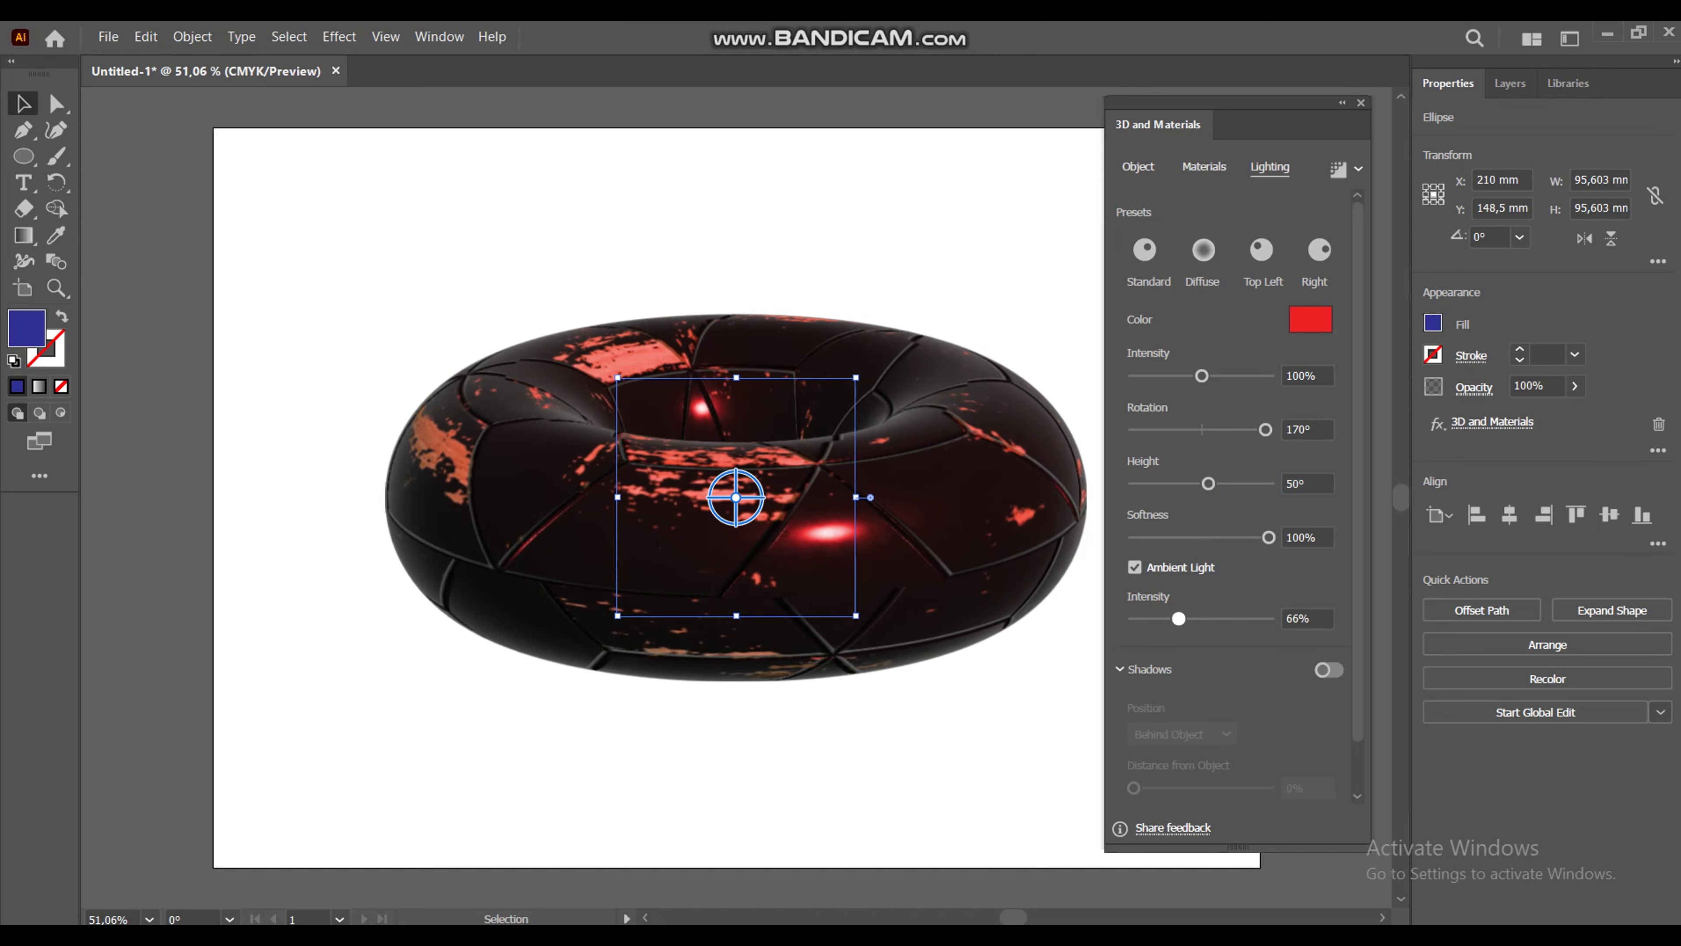
pyautogui.moveTo(1178, 618); pyautogui.dragTo(1179, 618)
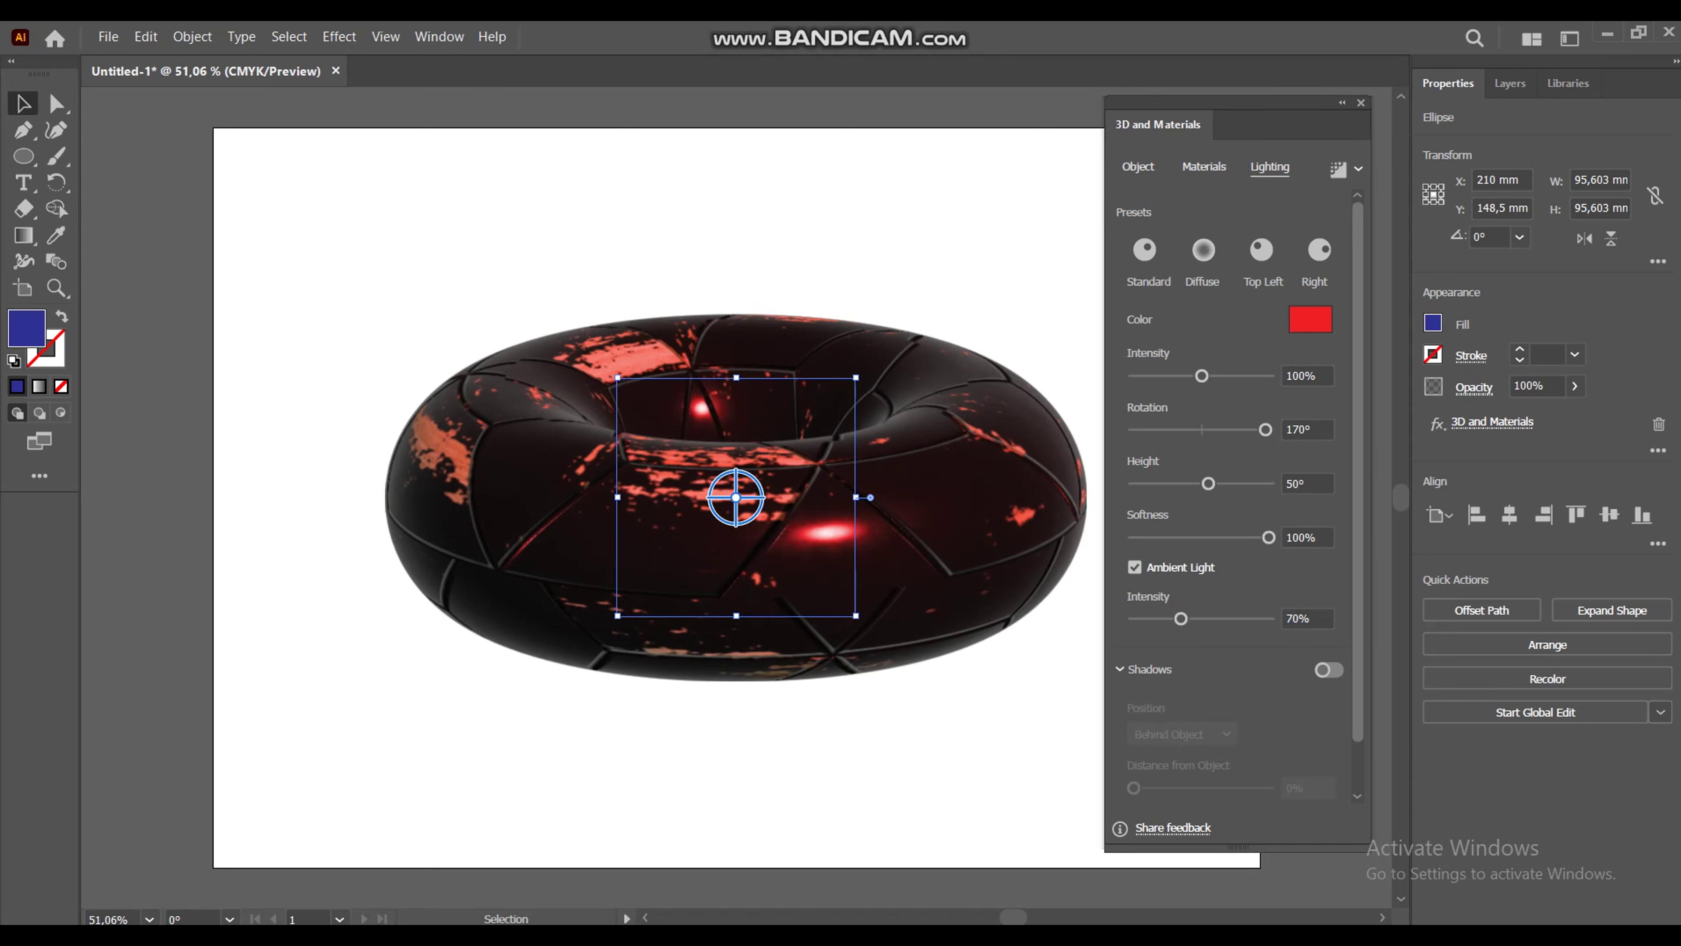
# Toggle the torus shadow on and back off, then collapse the 3D settings
pyautogui.scroll(-1, 1232, 596)
pyautogui.click(1329, 615)
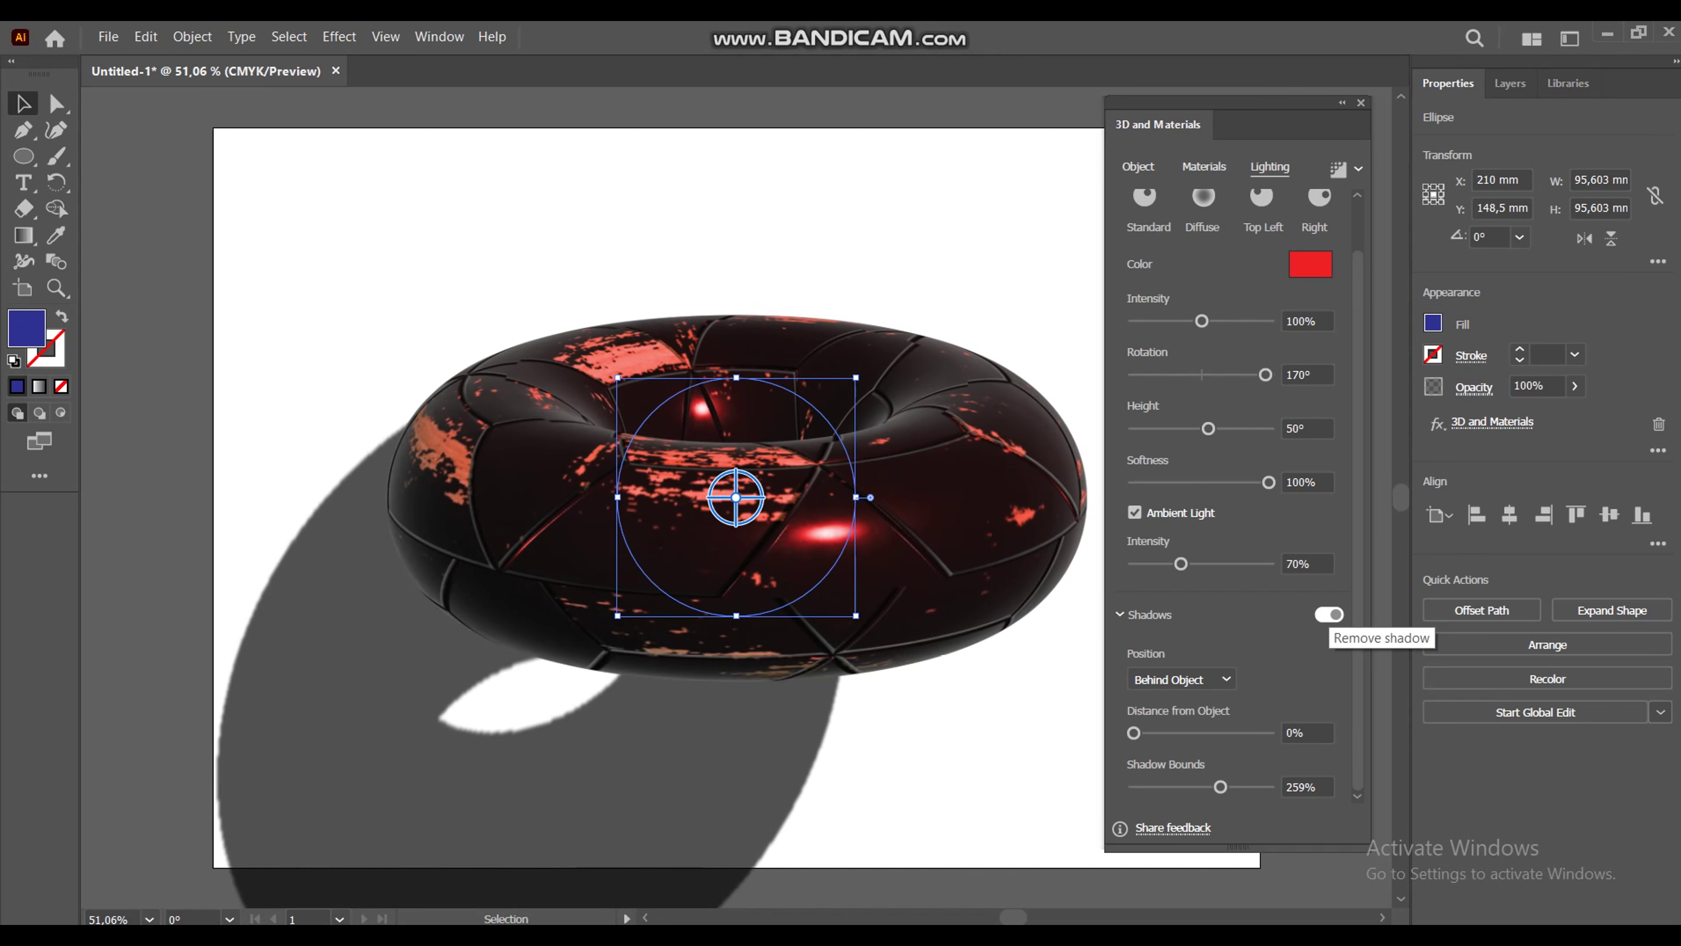
pyautogui.click(1329, 615)
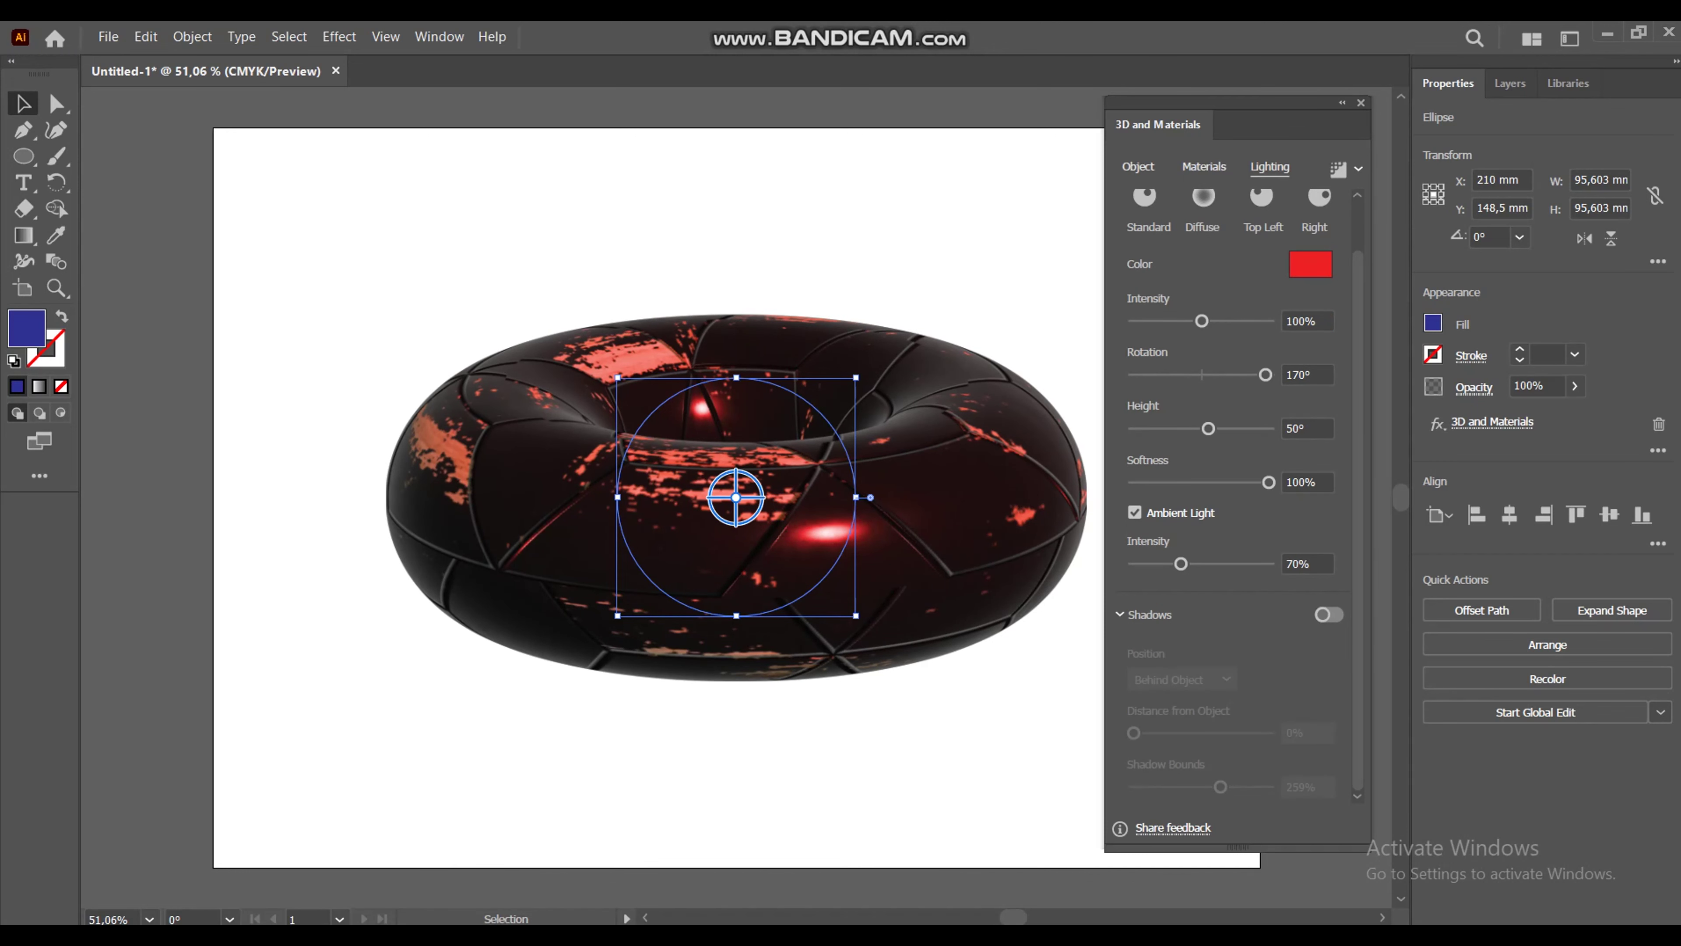
pyautogui.scroll(1, 1240, 492)
pyautogui.click(1342, 102)
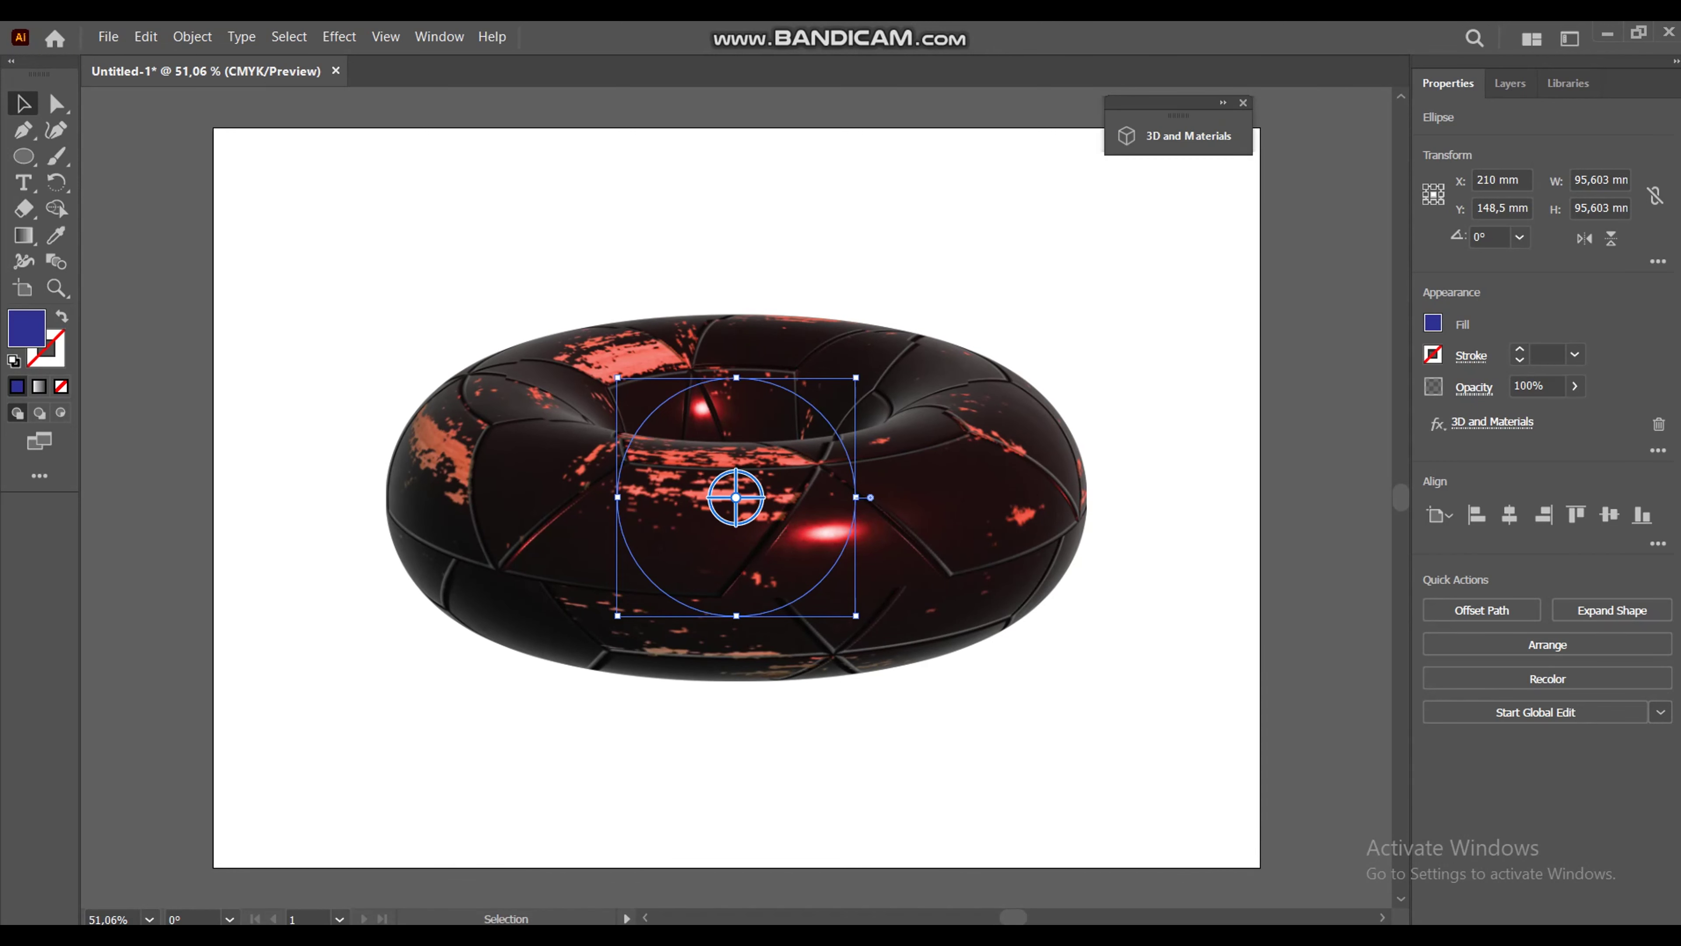
# Deselect the finished wooden torus and close the 3D and Materials panel
pyautogui.hotkey('ctrl', 'shift', 'a')
pyautogui.click(1242, 102)
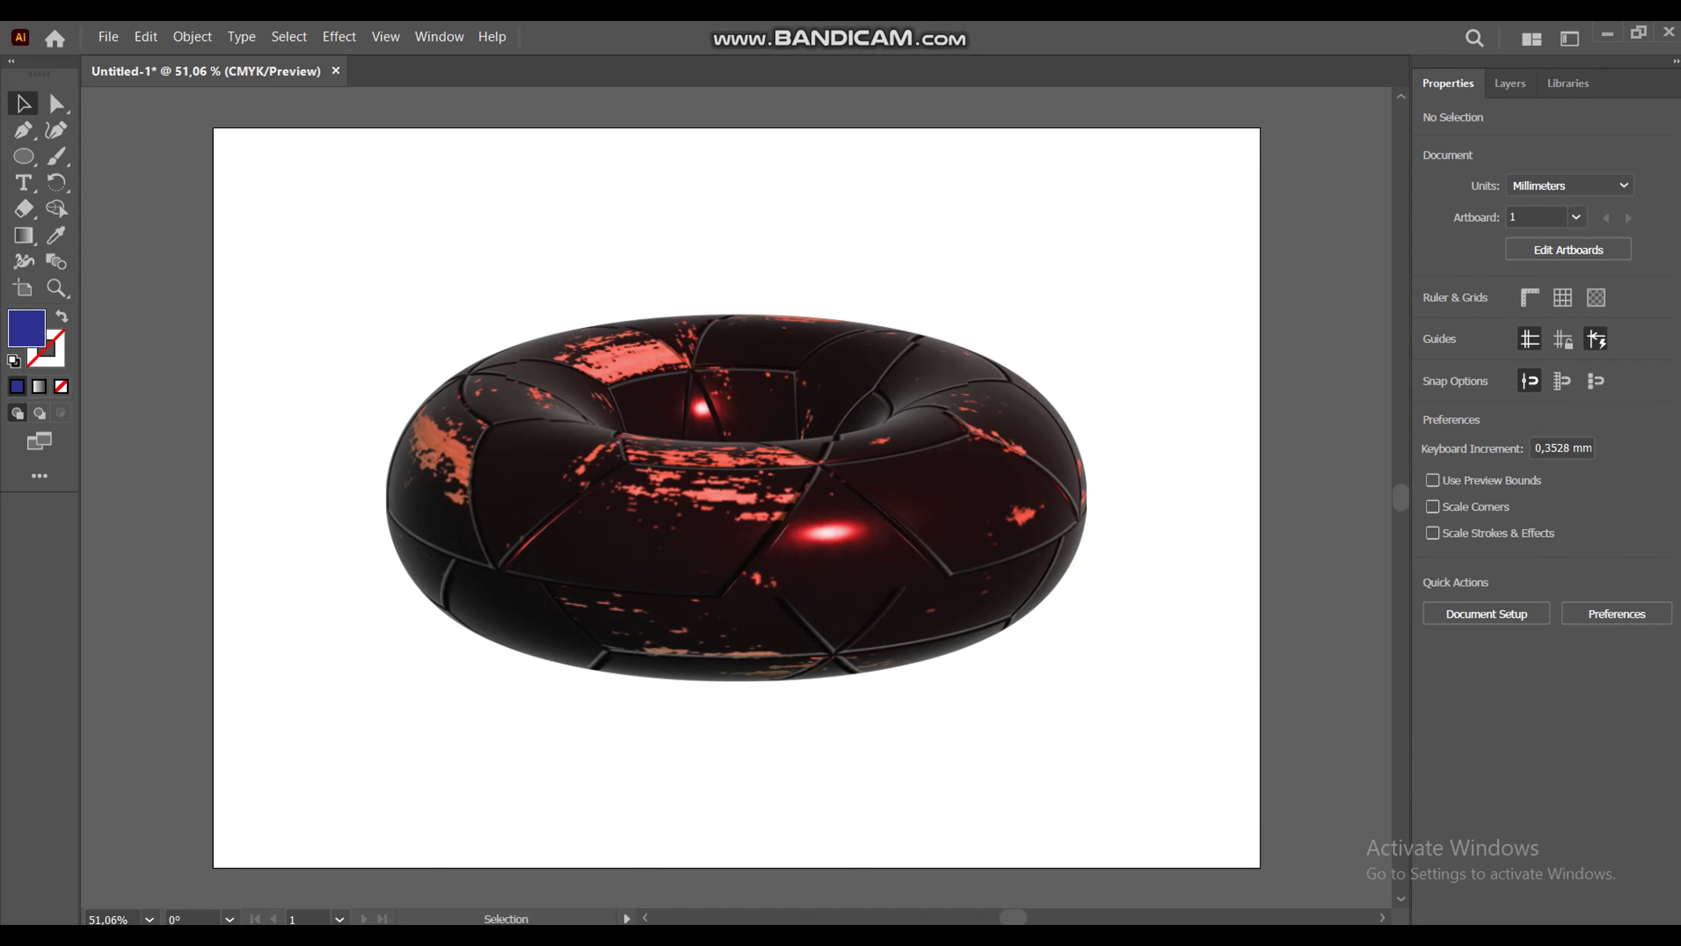